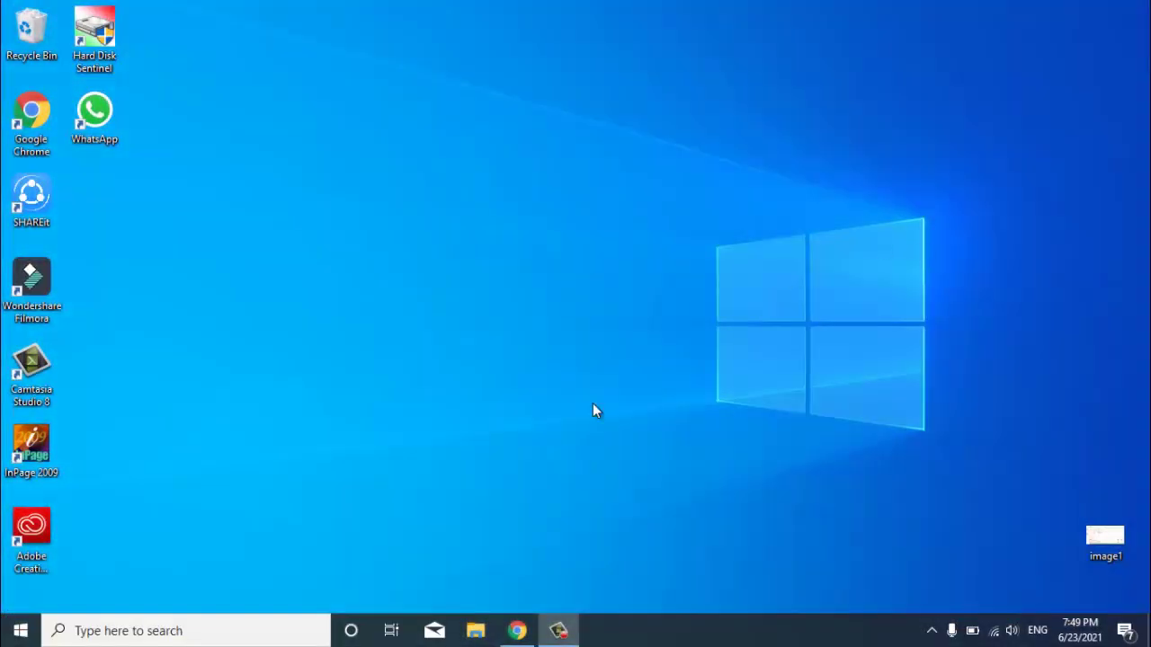
Find and launch Excel 2016, and create a blank workbook
left_click(228, 632)
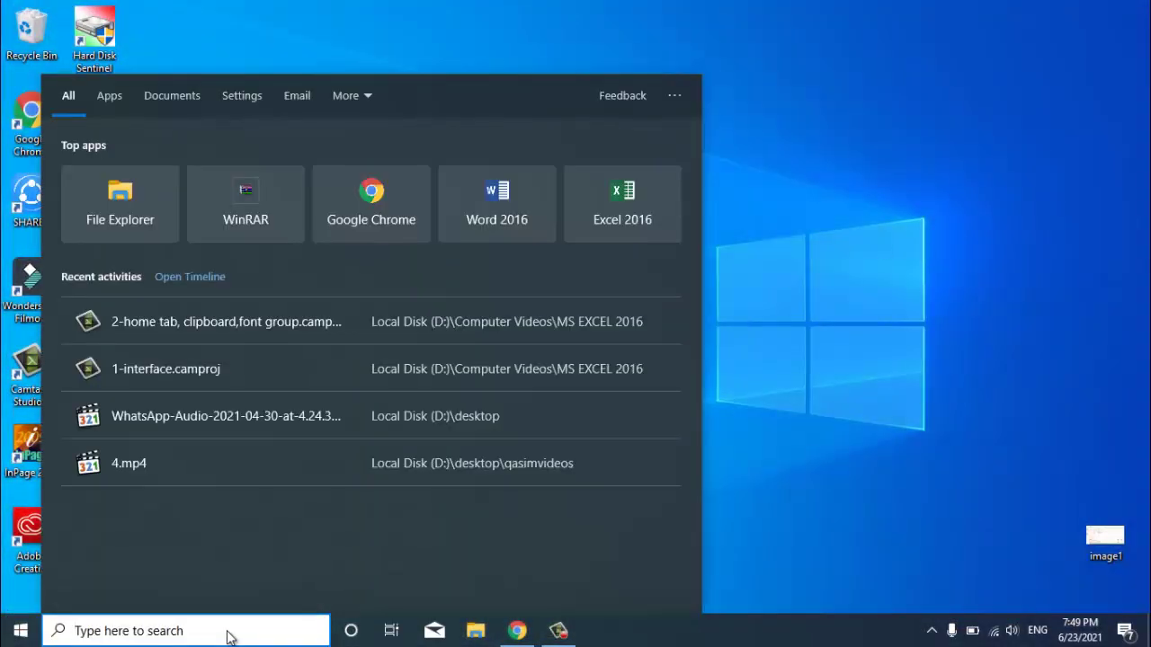
type("excel")
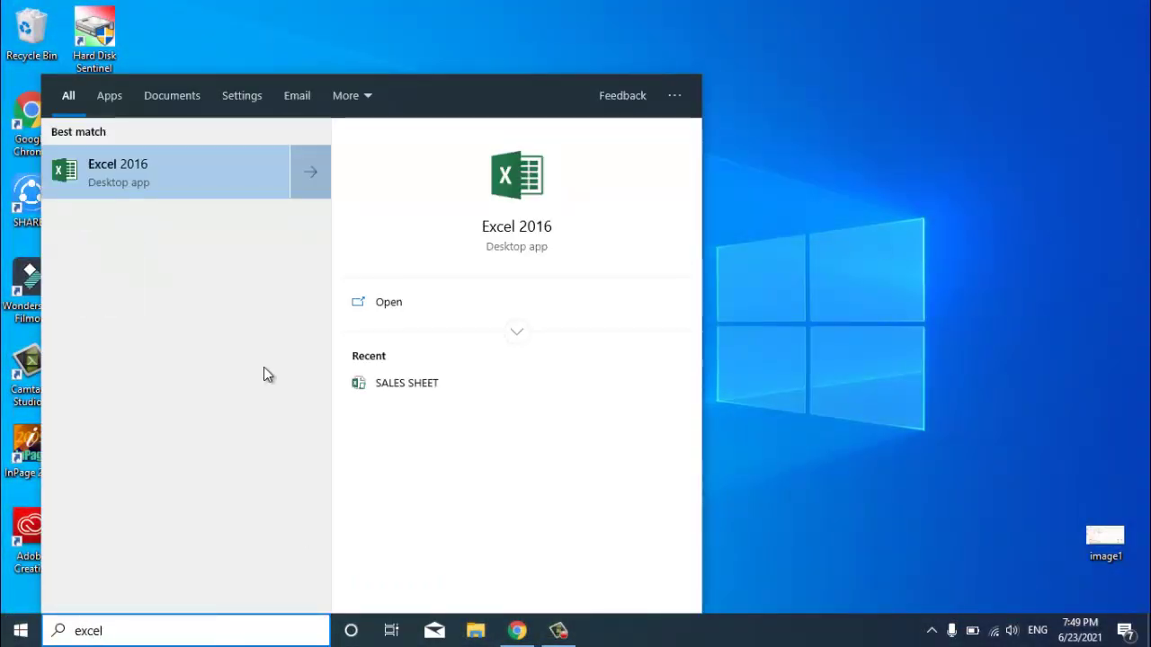
left_click(212, 179)
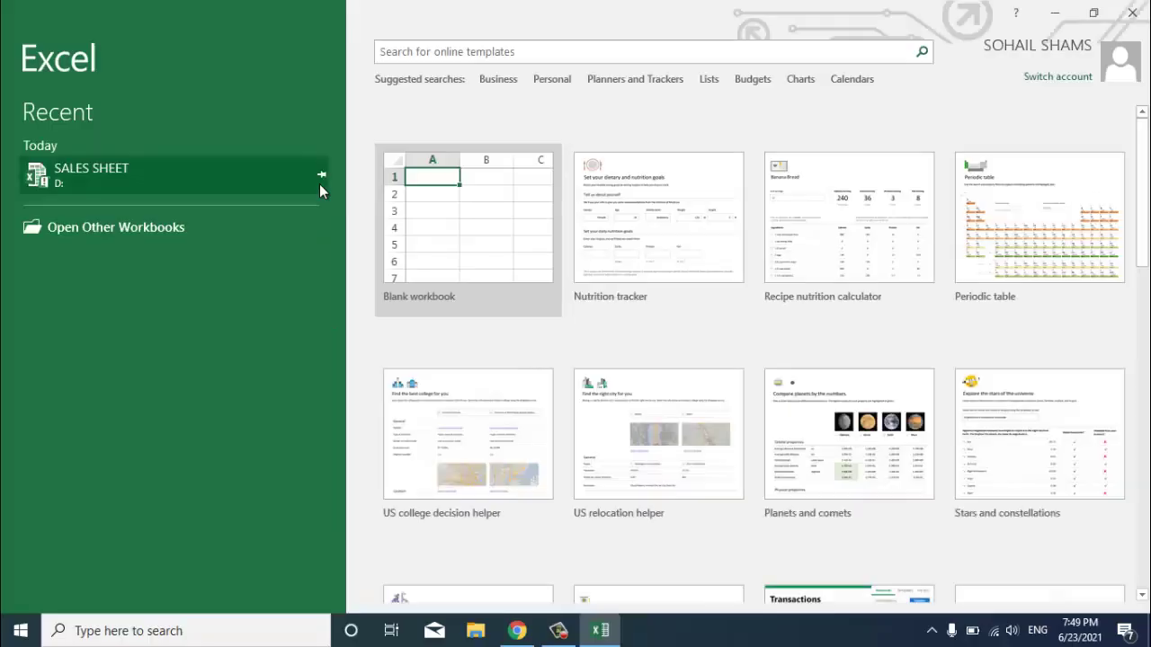
left_click(478, 225)
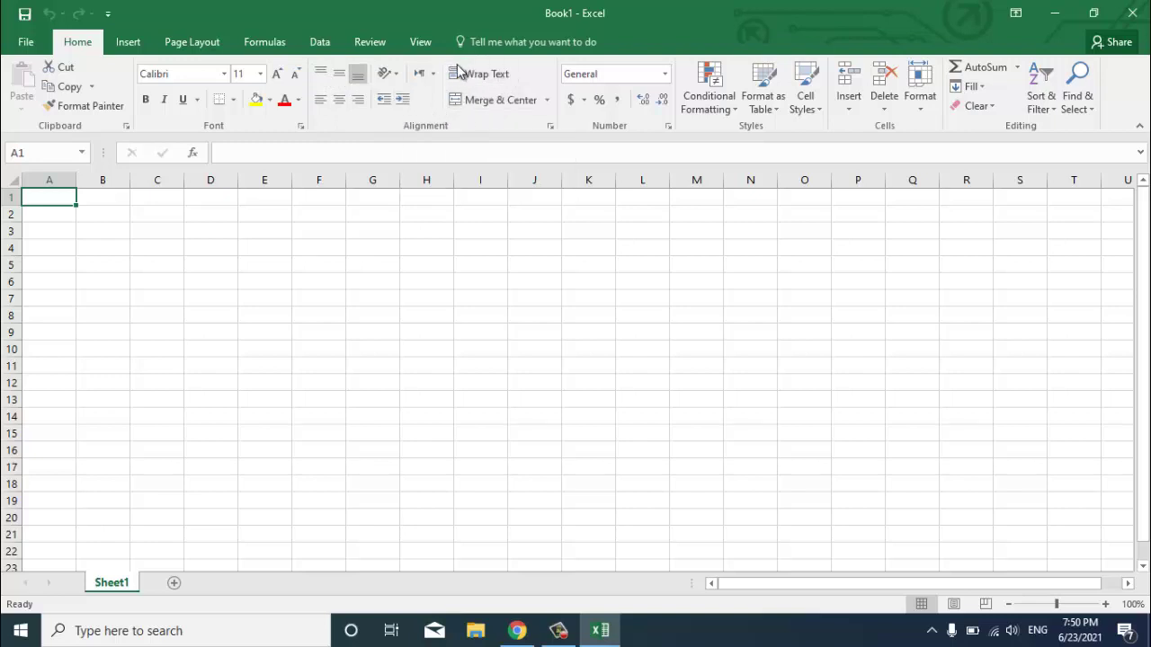
Enlarge cell D5 by making column D and row 5 each about three and a half times their default size
left_click(207, 248)
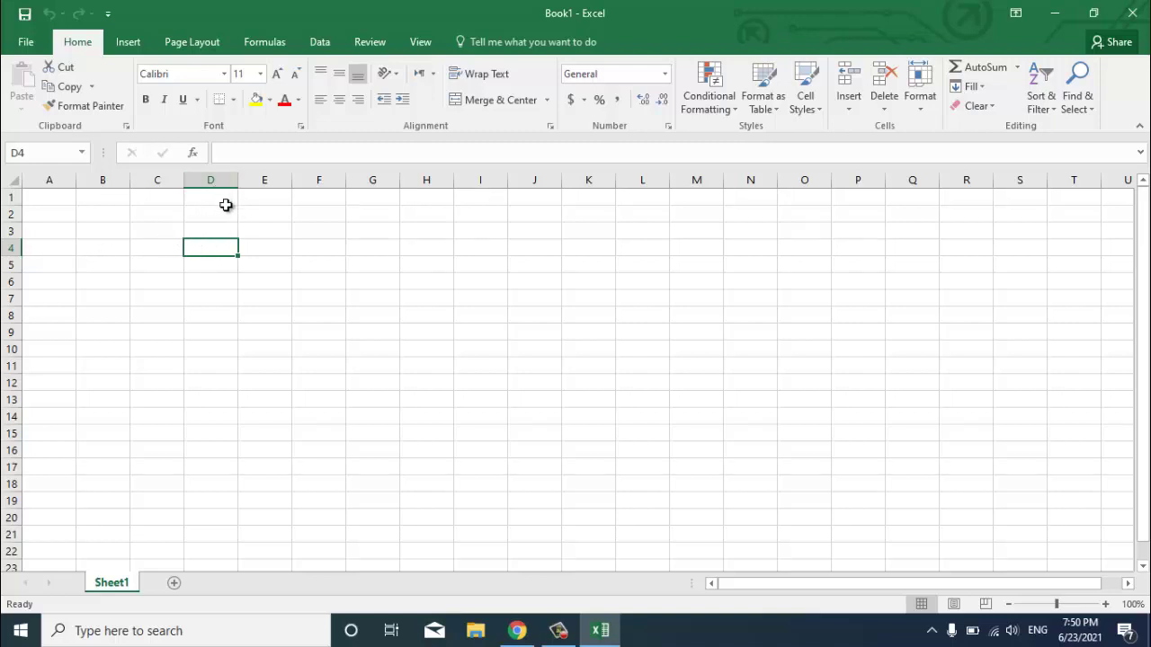
left_click(212, 179)
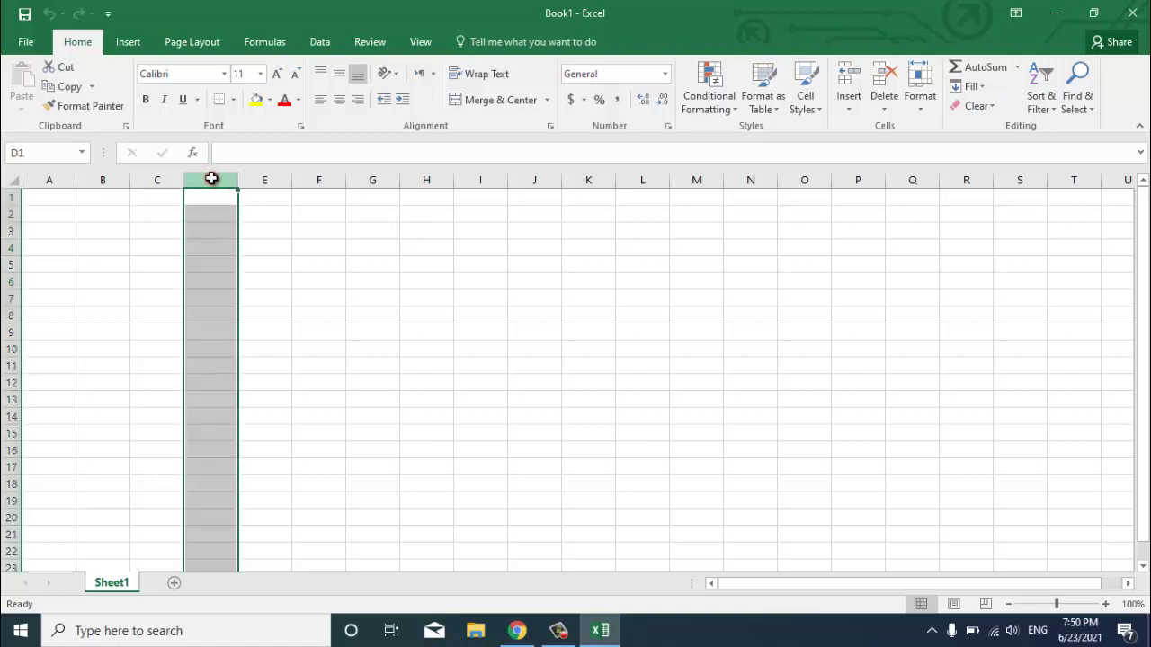
left_click(208, 217)
left_click(218, 265)
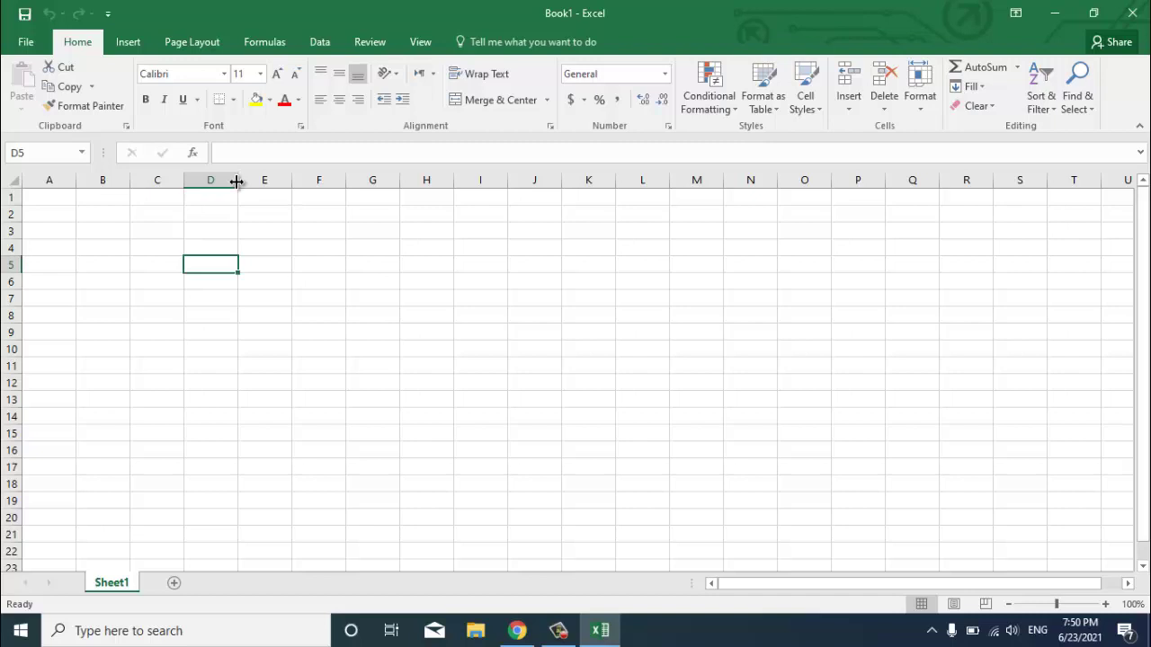
left_click_drag(236, 181, 367, 168)
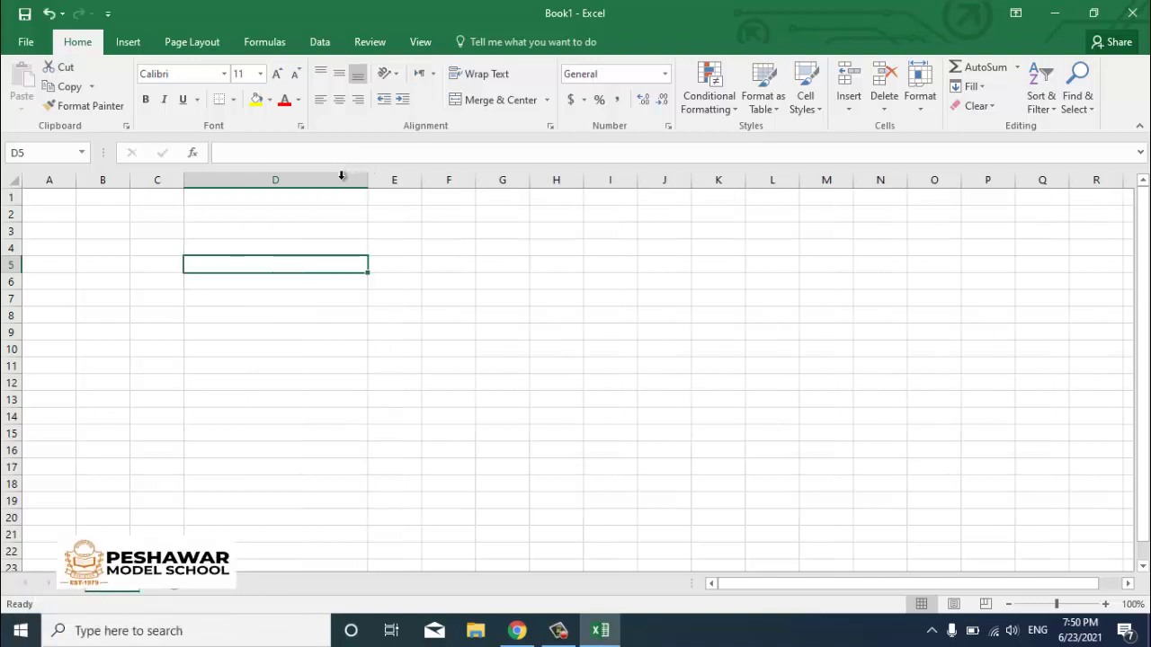
left_click_drag(16, 273, 21, 316)
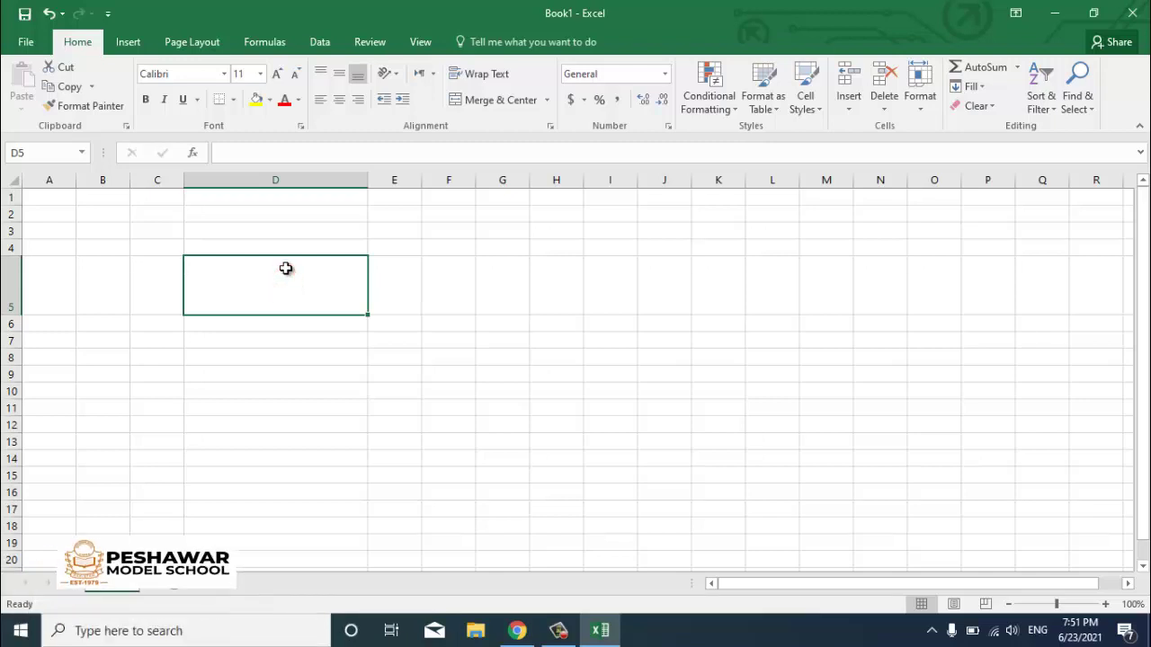
Enter the text "PESHAWAR MODEL SCHOOLS" in cell D5
double_click(286, 267)
type("pes")
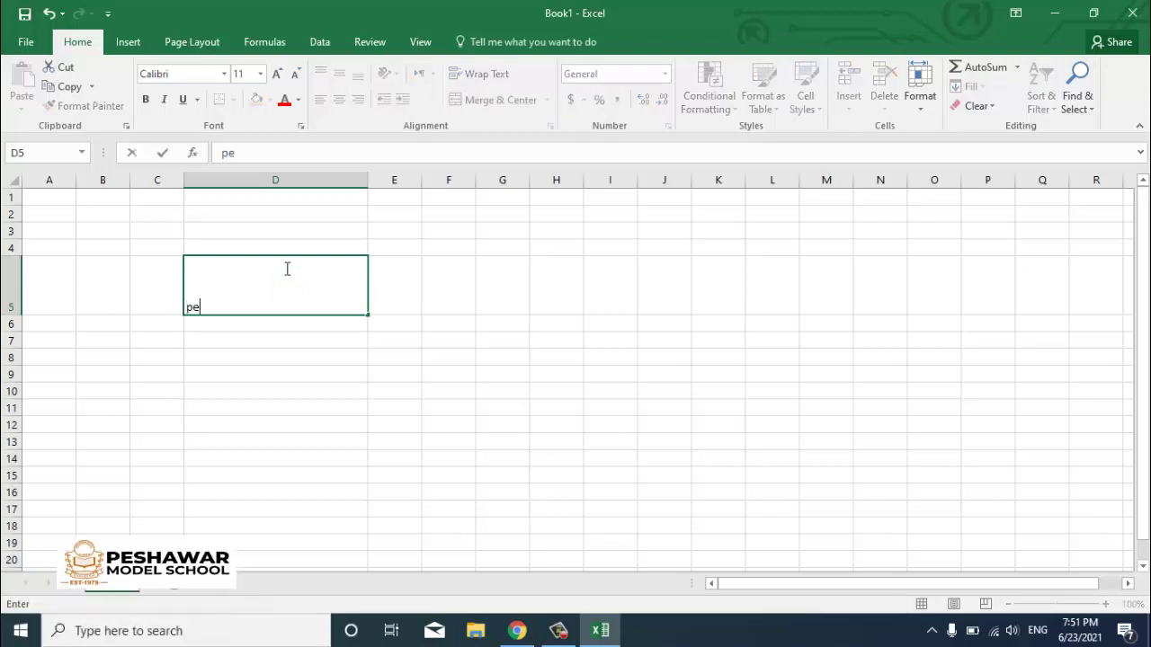
key("BackSpace")
key("BackSpace")
key("BackSpace")
type("PESHAWARE")
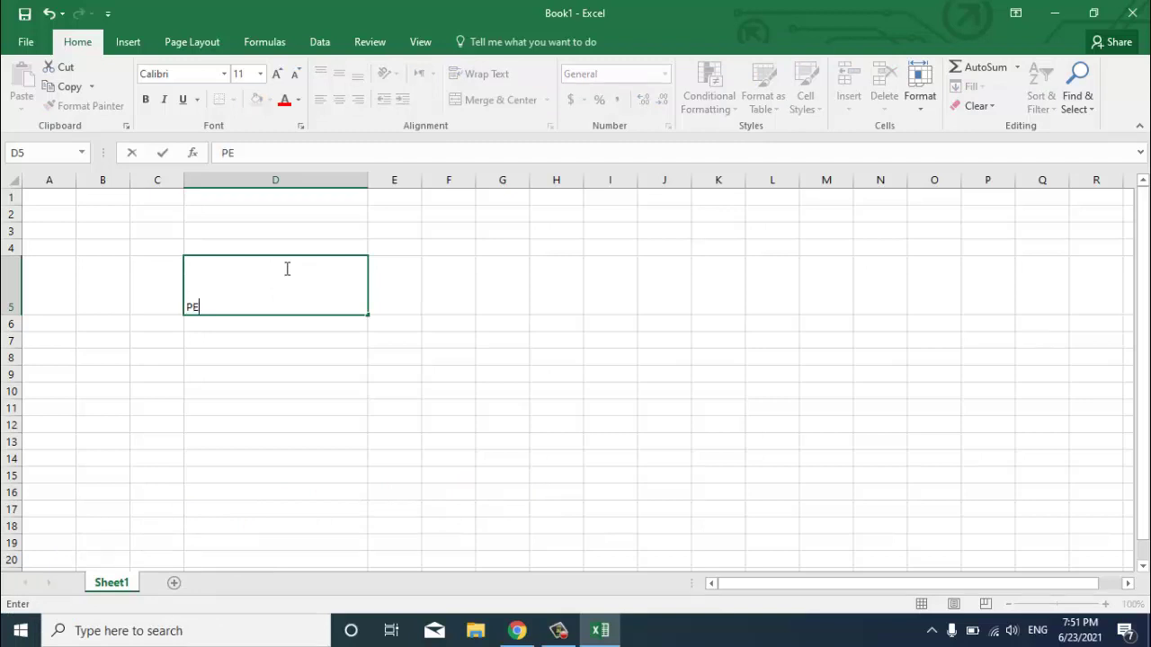
key("BackSpace")
key("BackSpace")
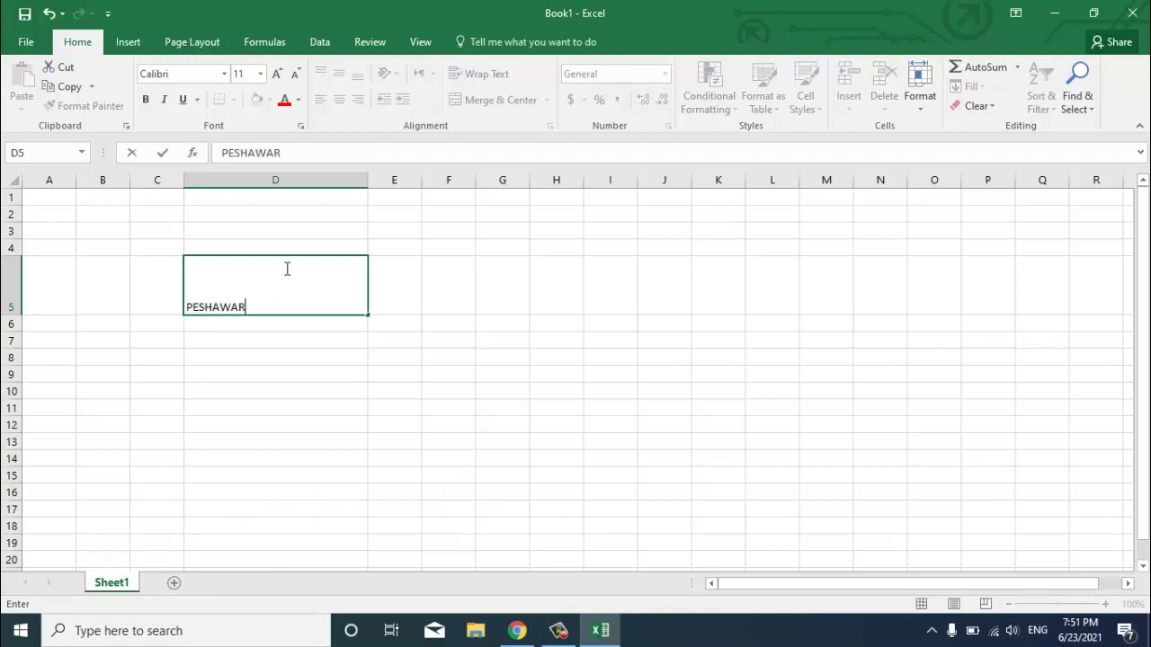
type("MODEL SCHOOLS")
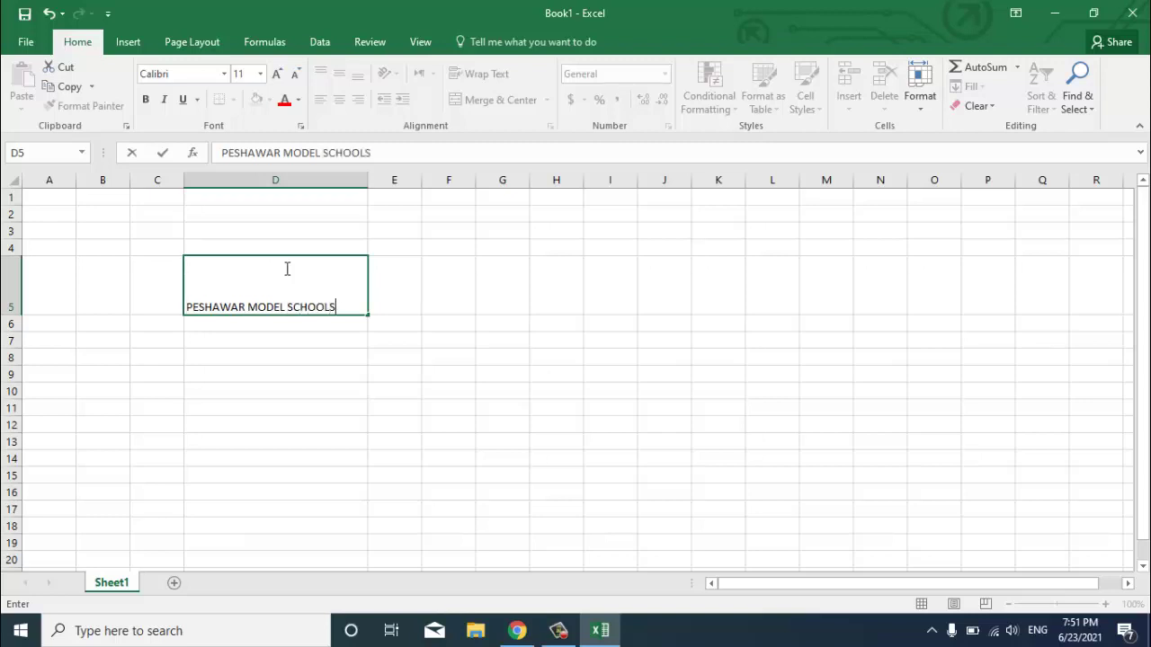
key("Return")
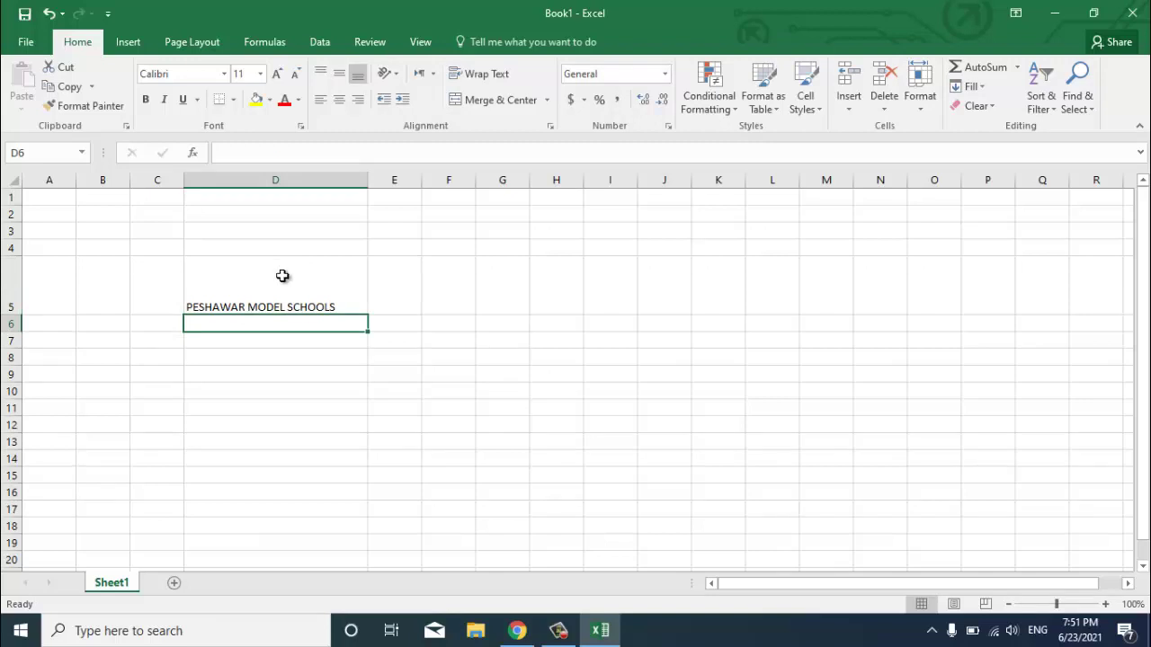
Try Top, Middle and Bottom Align in turn on the text in cell D5, going through the sequence twice
left_click(282, 274)
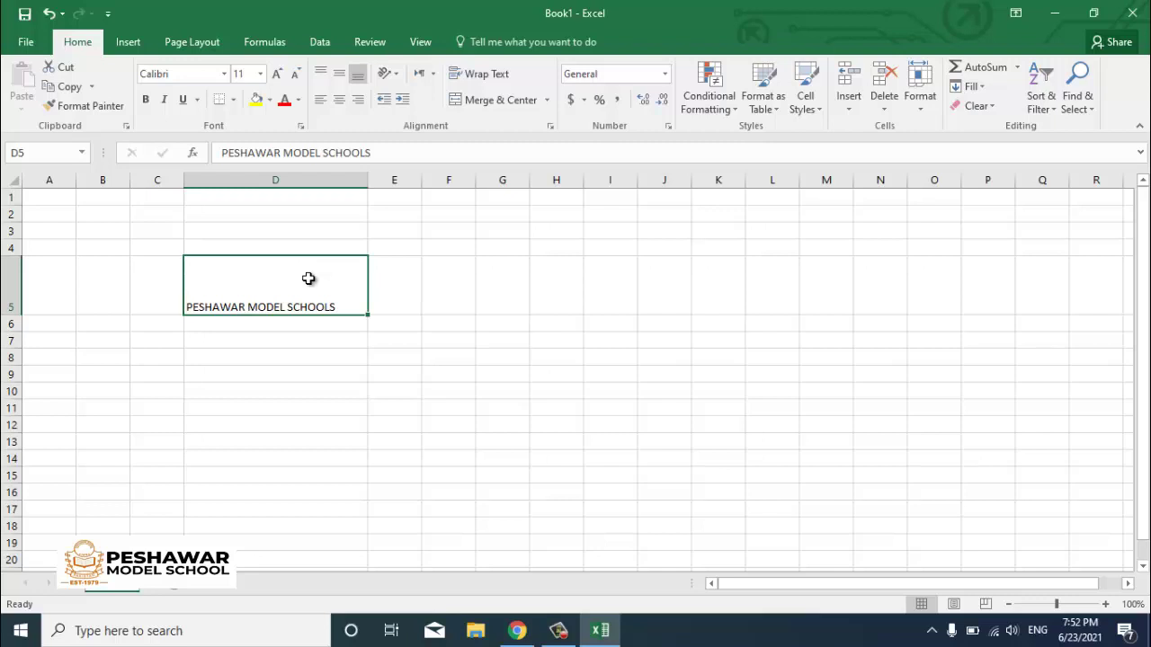
left_click(318, 72)
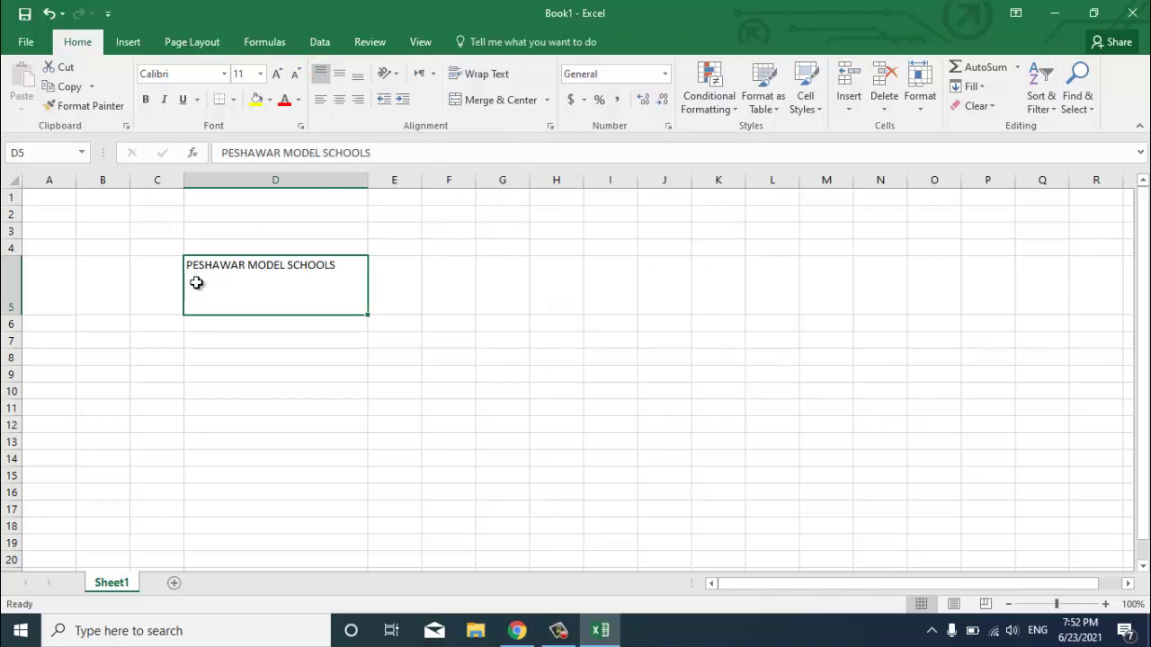
left_click(338, 75)
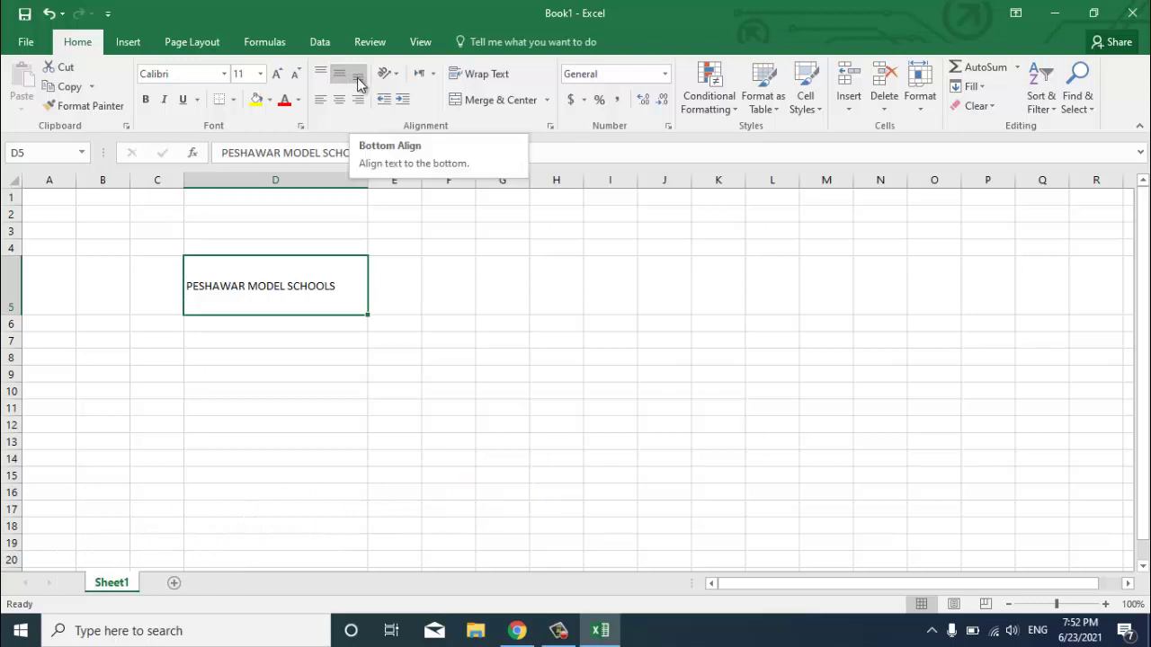
left_click(357, 82)
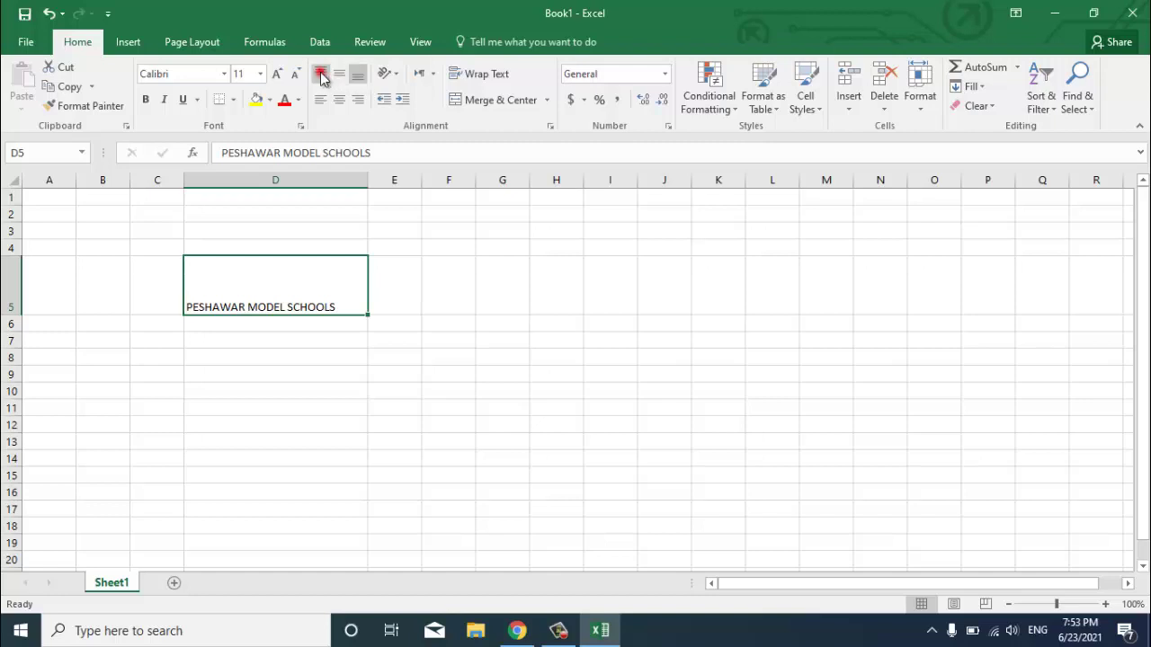
left_click(320, 74)
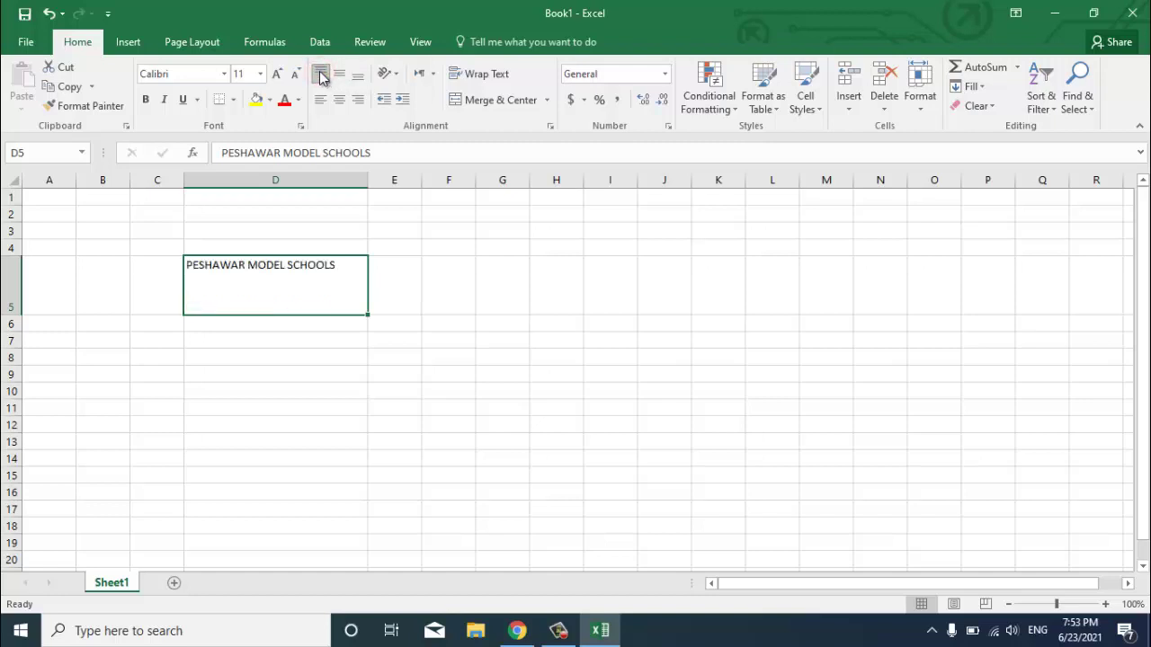
left_click(339, 74)
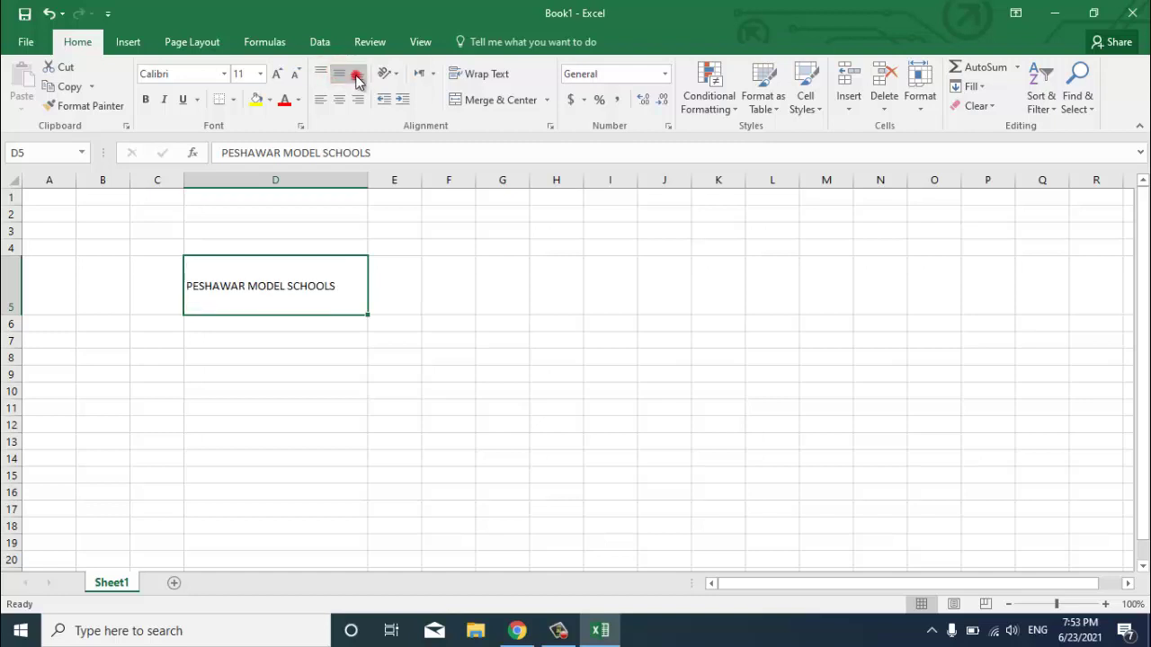
left_click(357, 78)
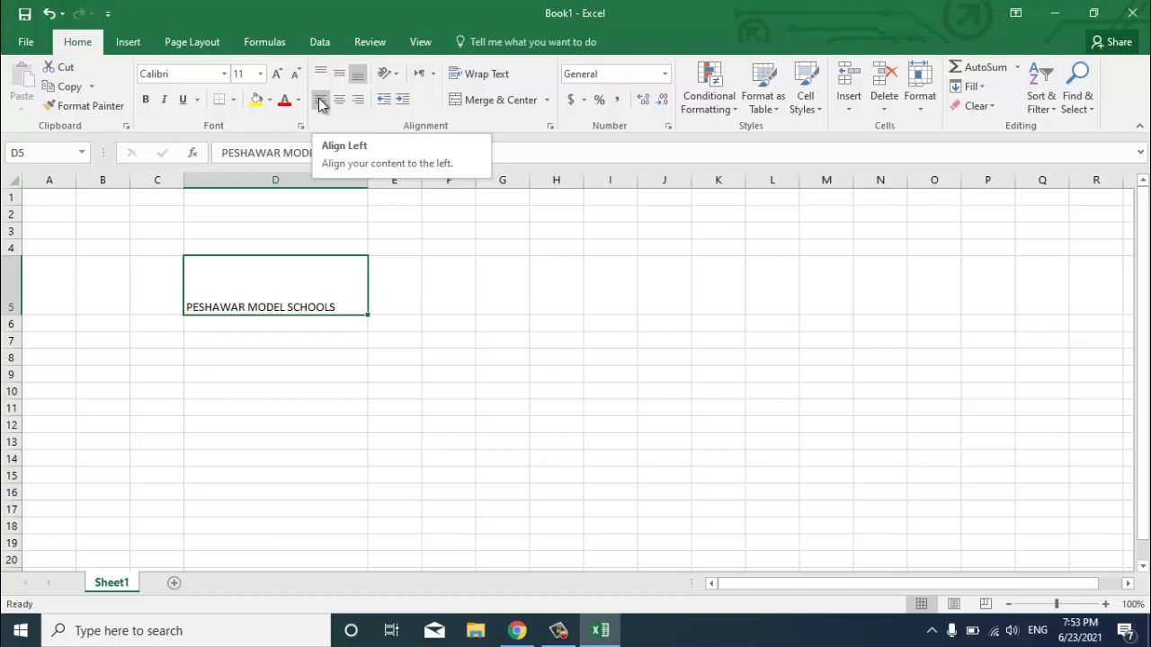
Try left, center and right alignment on the D5 text, and finish with it centered both horizontally and vertically
left_click(321, 101)
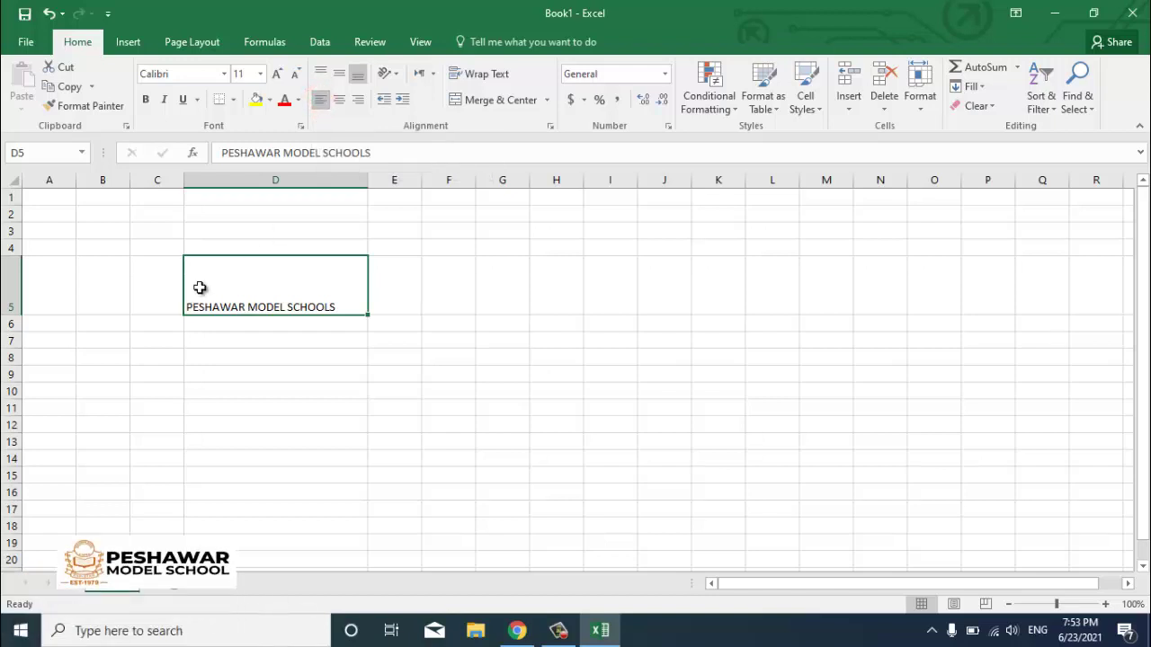
left_click(339, 102)
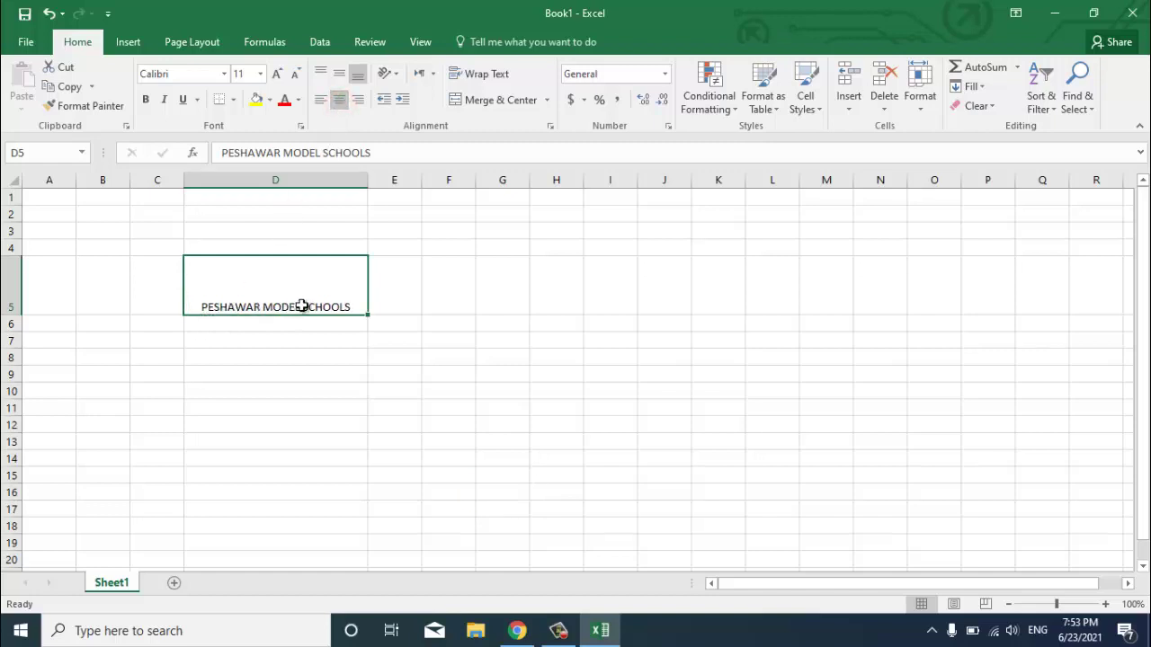
left_click(358, 99)
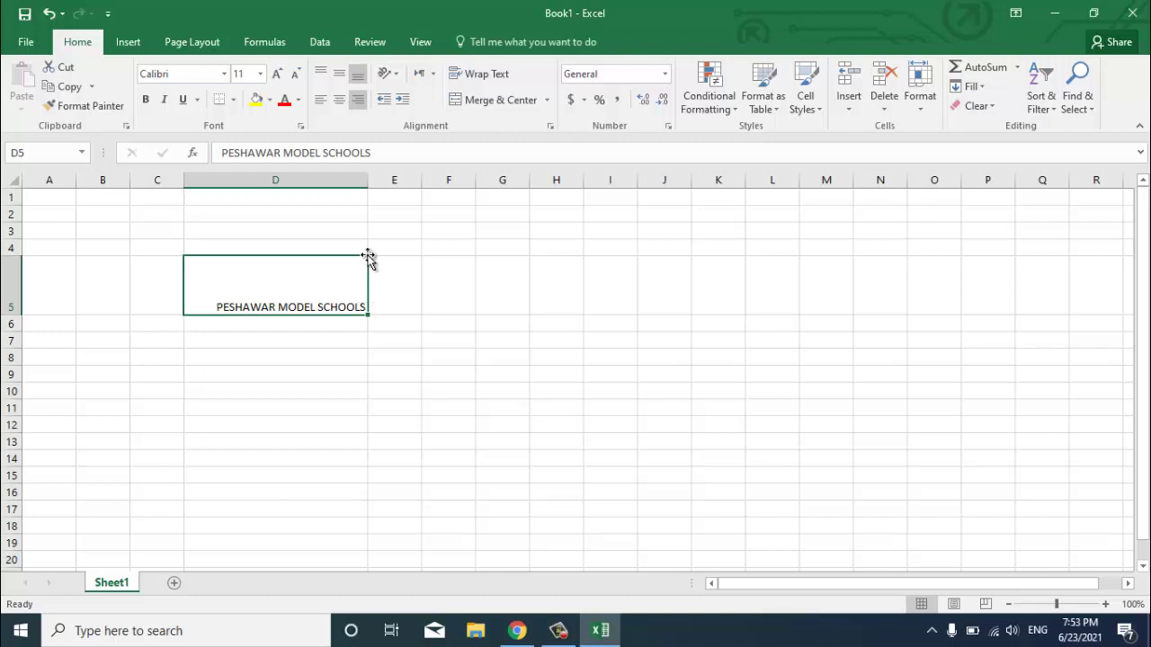
left_click(339, 100)
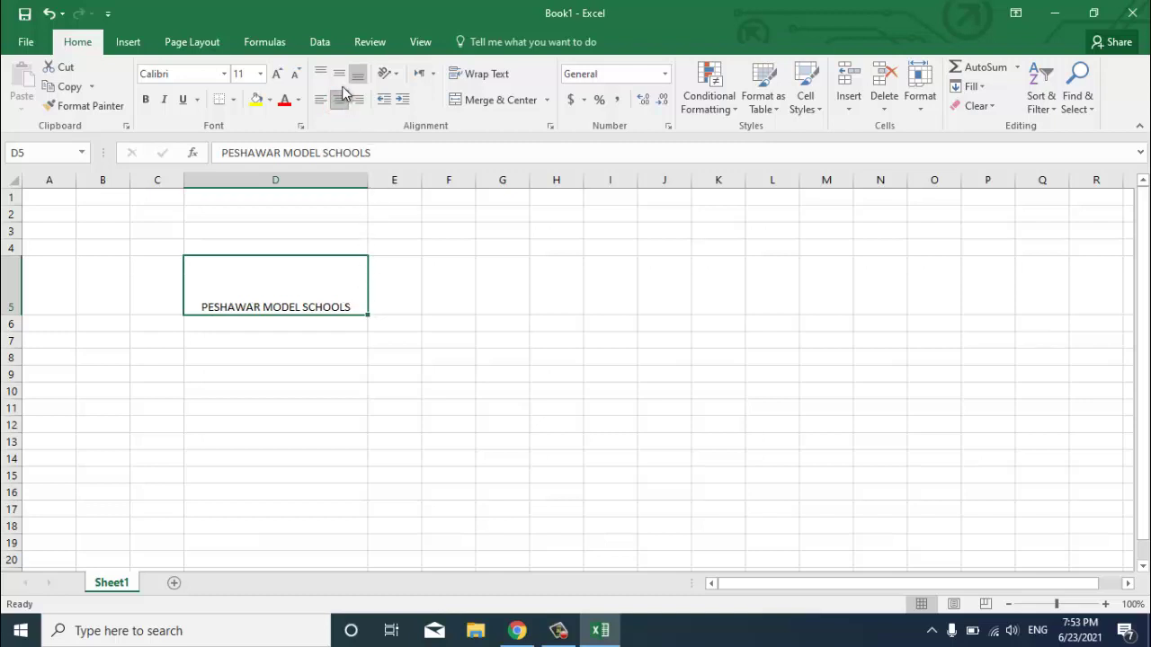
left_click(339, 77)
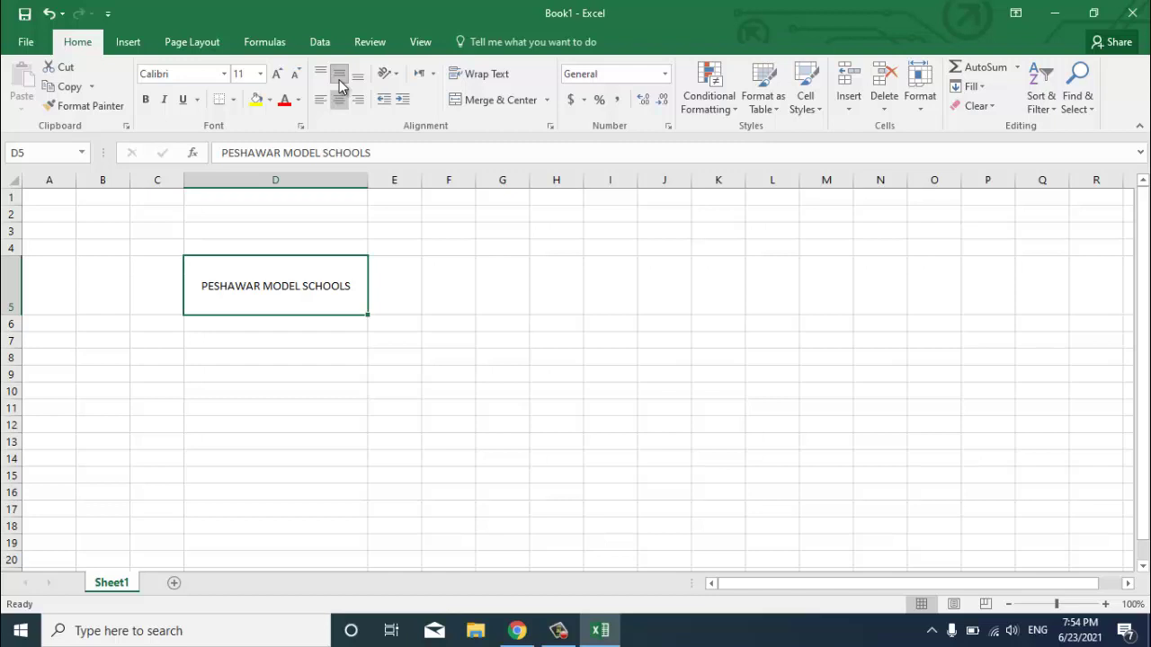
Angle the D5 text counterclockwise and increase row 5's height until the whole slanted text fits
left_click(392, 76)
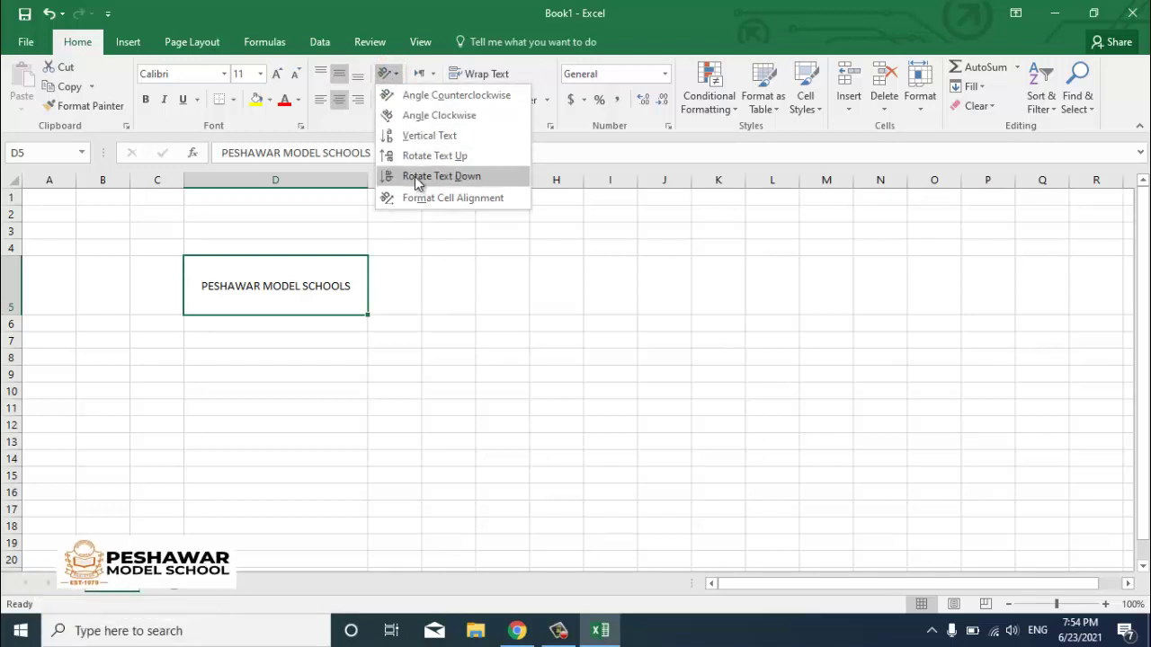
left_click(423, 97)
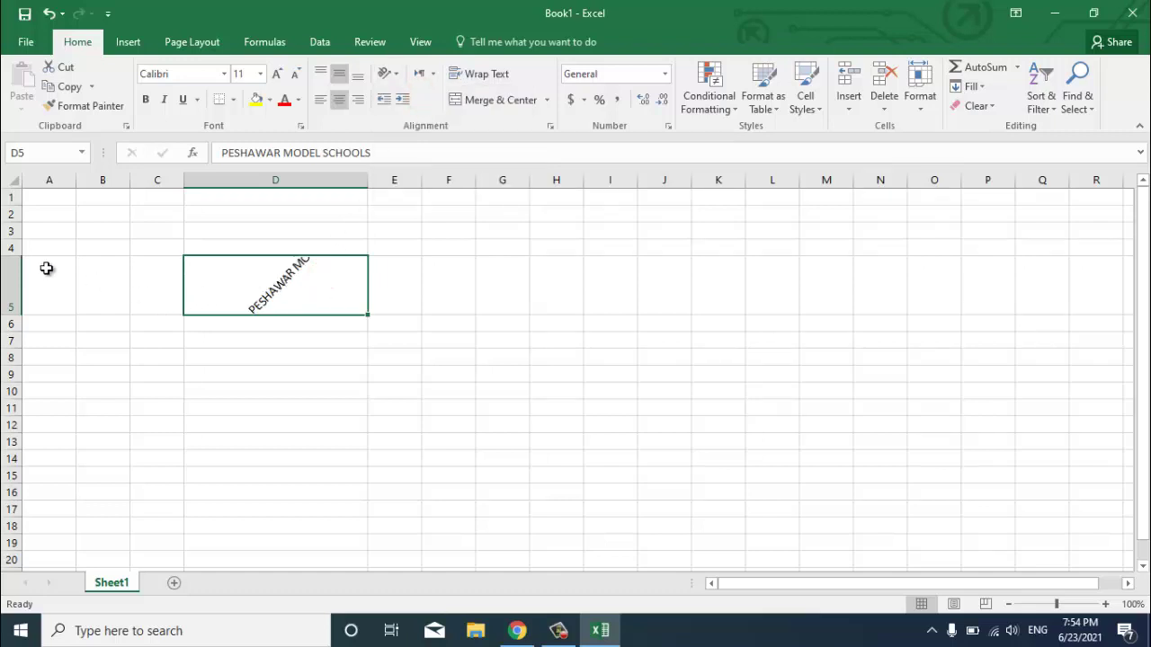
left_click_drag(21, 255, 30, 366)
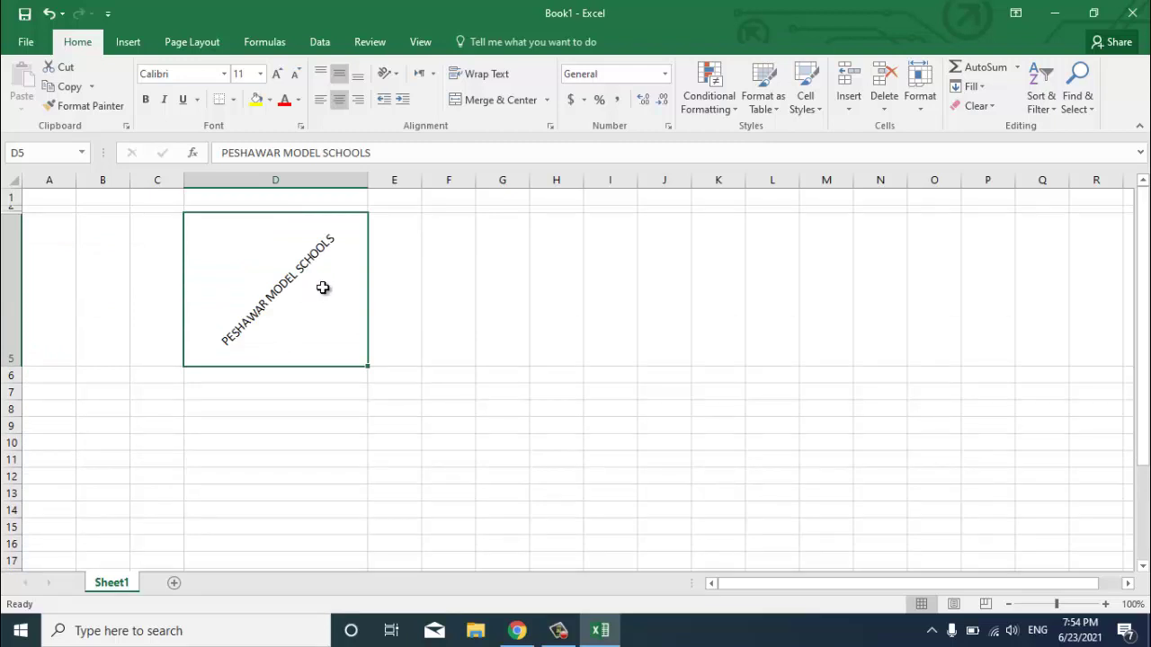
Try the Vertical Text orientation on cell D5, and replace it with Rotate Text Up
left_click(398, 81)
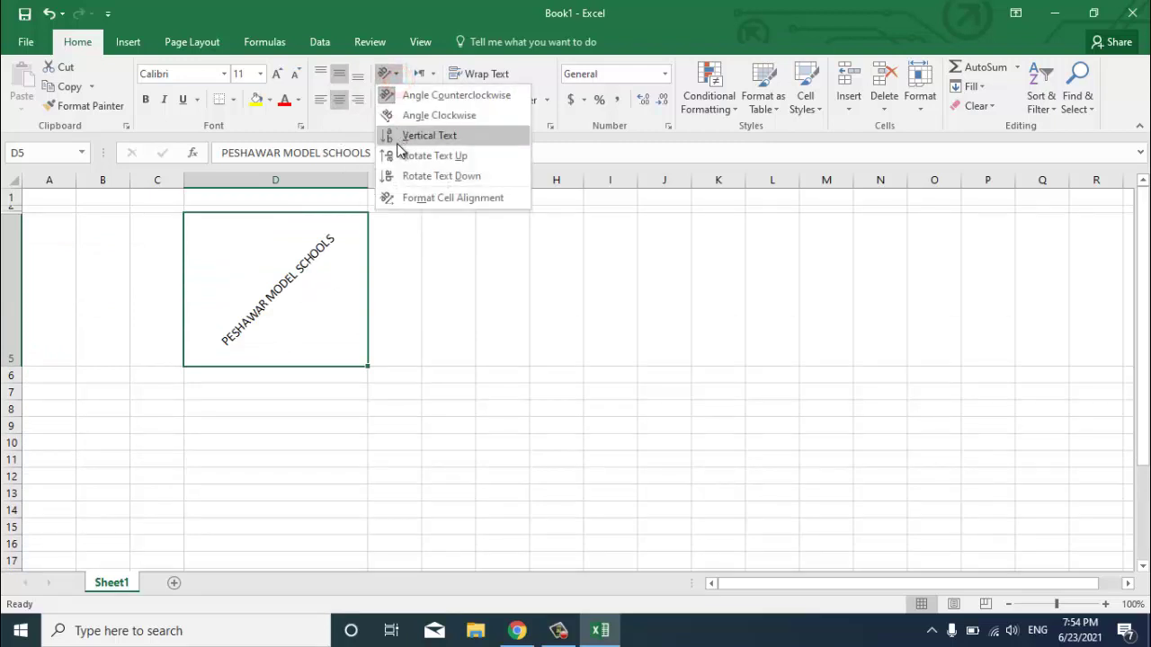
left_click(422, 136)
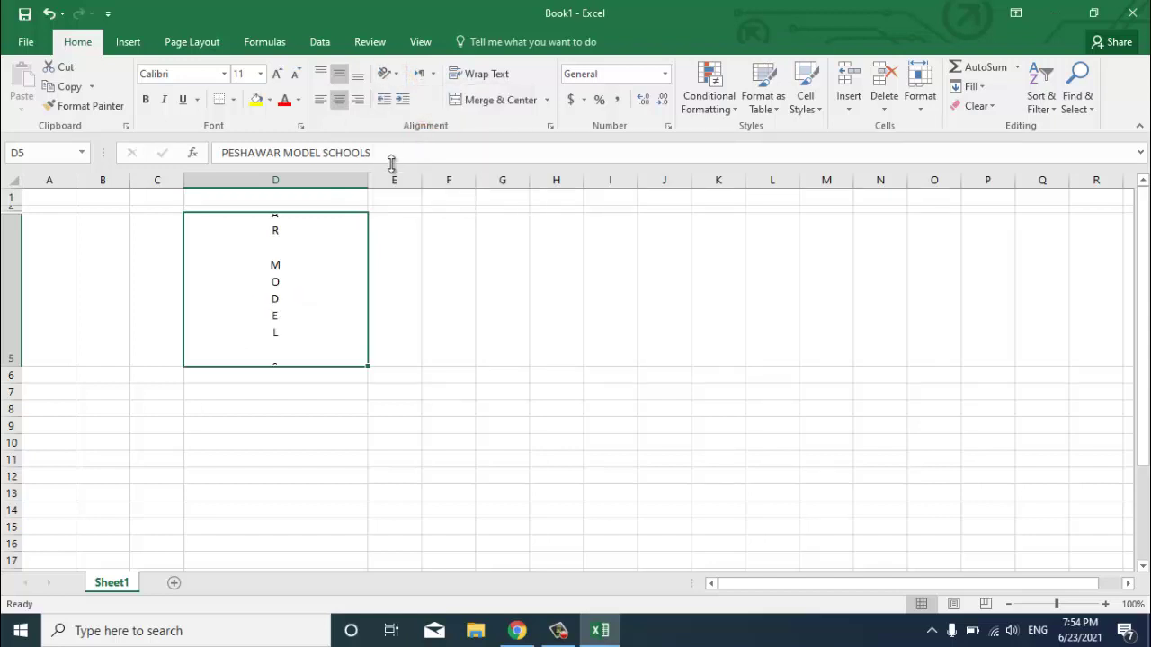
left_click(393, 73)
left_click(415, 159)
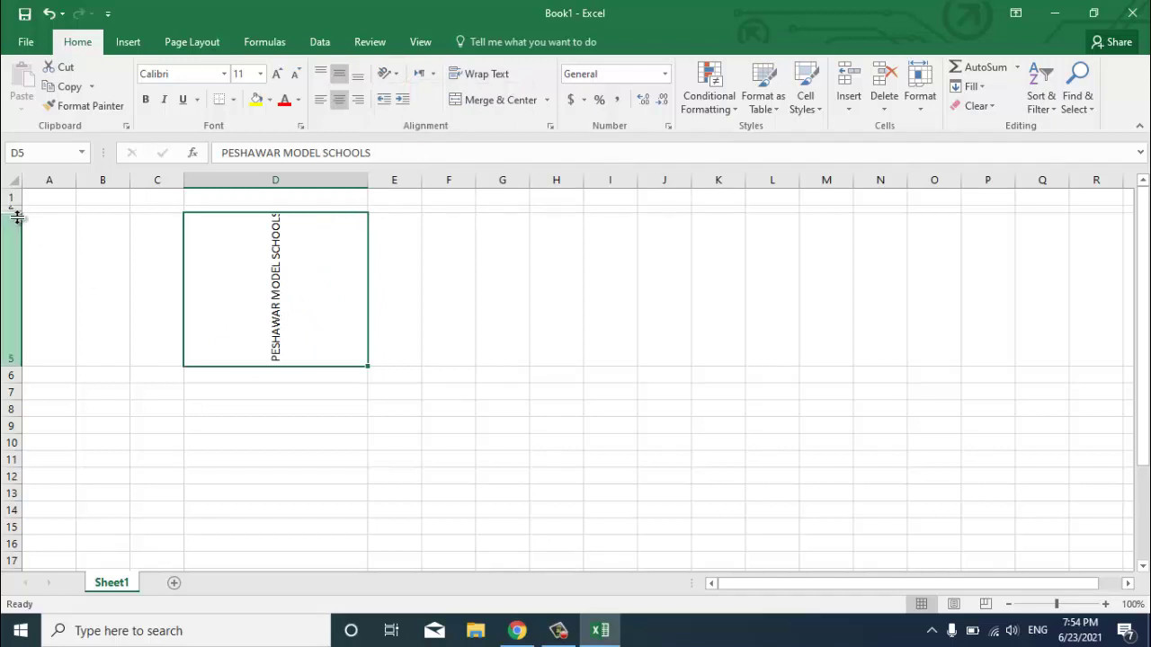
Increase the height of row 4 above the rotated text, keeping cell D5 selected
left_click_drag(17, 216, 12, 236)
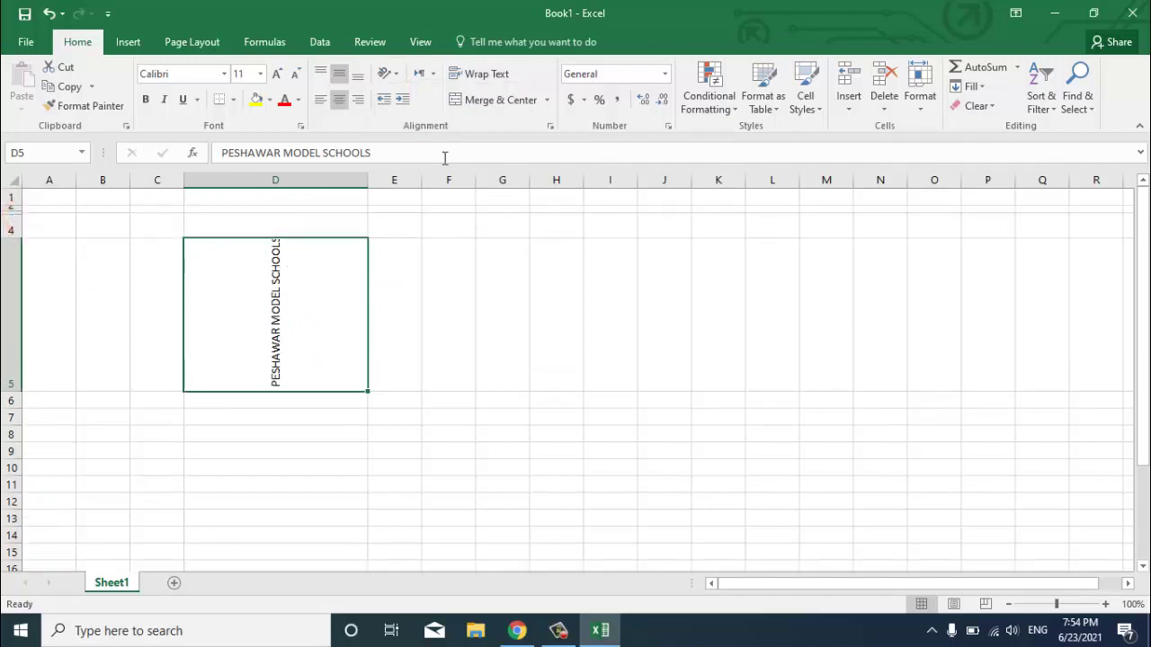
left_click(388, 73)
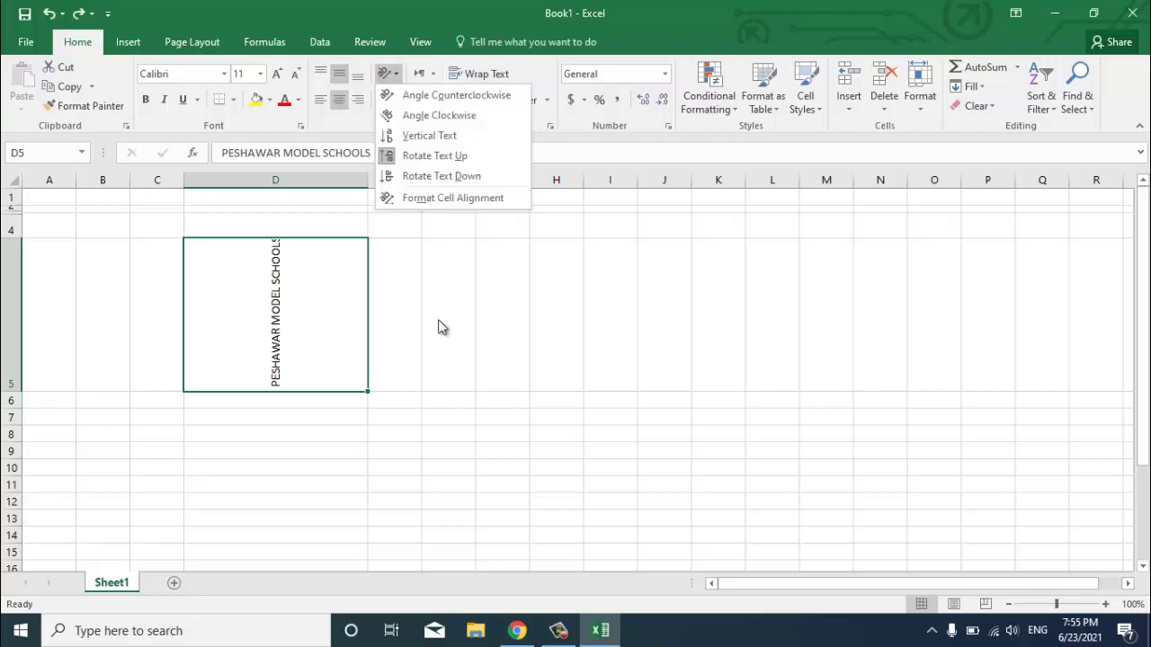
left_click(282, 330)
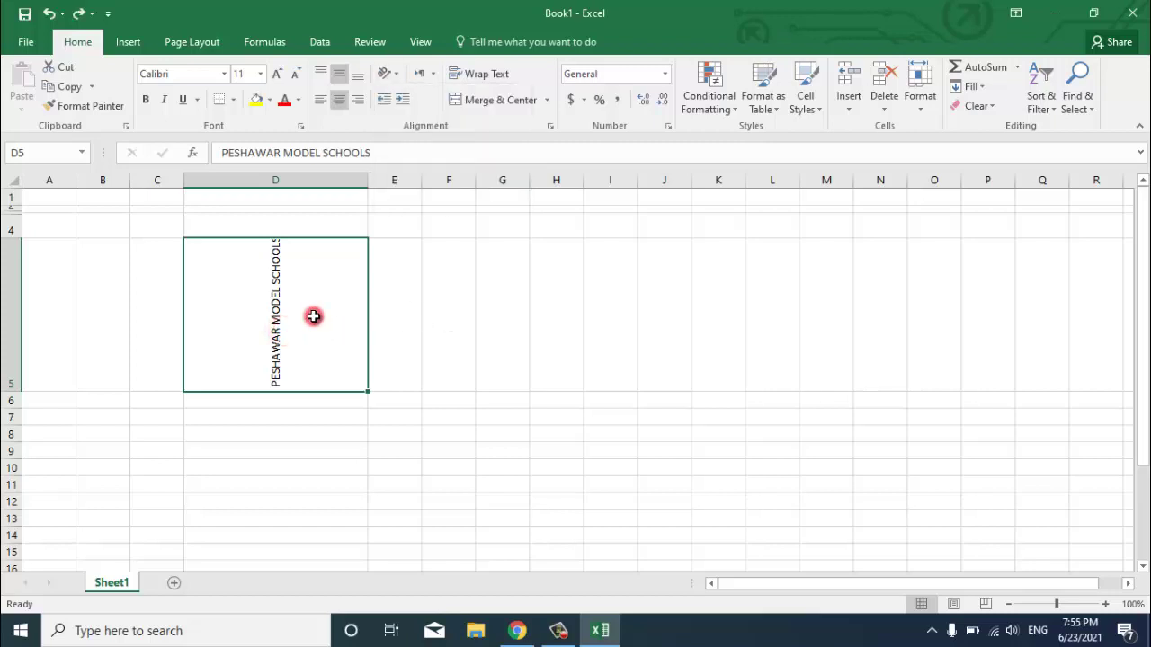
Set the D5 text orientation to 0 degrees in the cell alignment settings, and reduce row 5's height
left_click(387, 74)
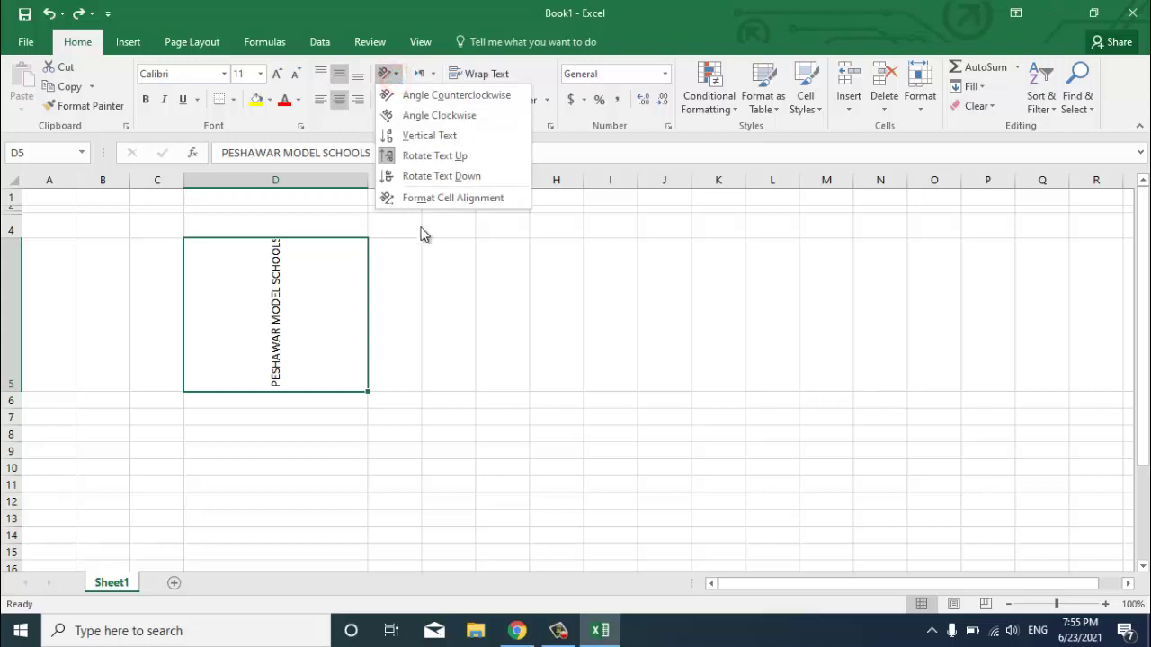
left_click(475, 198)
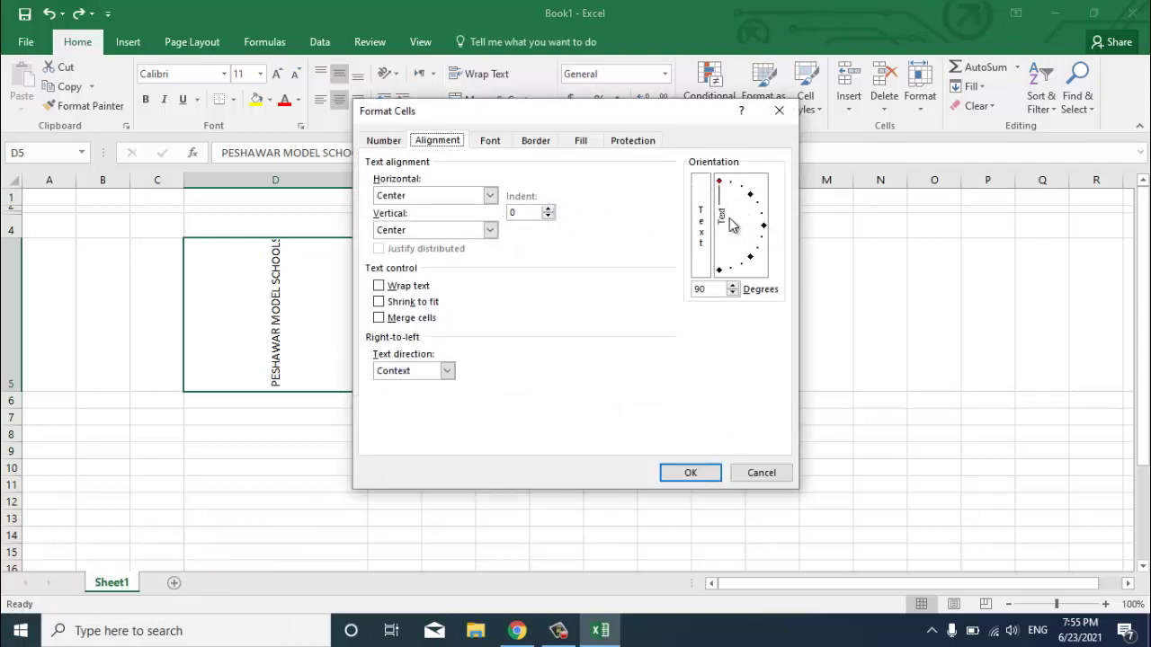
left_click(764, 229)
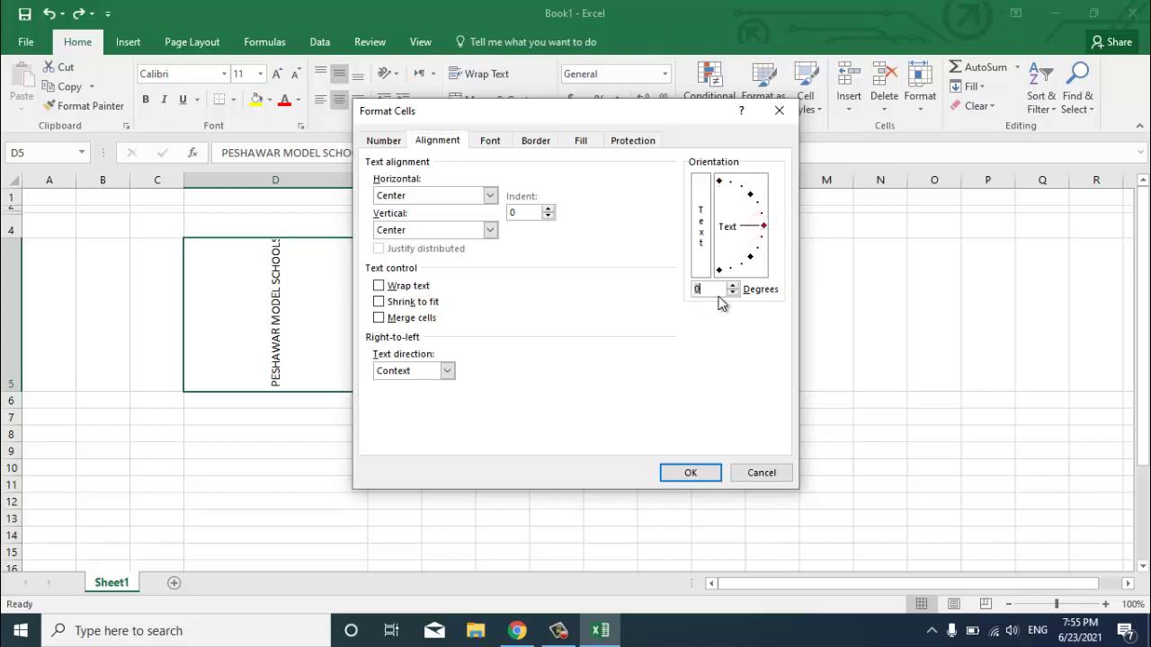
left_click(691, 473)
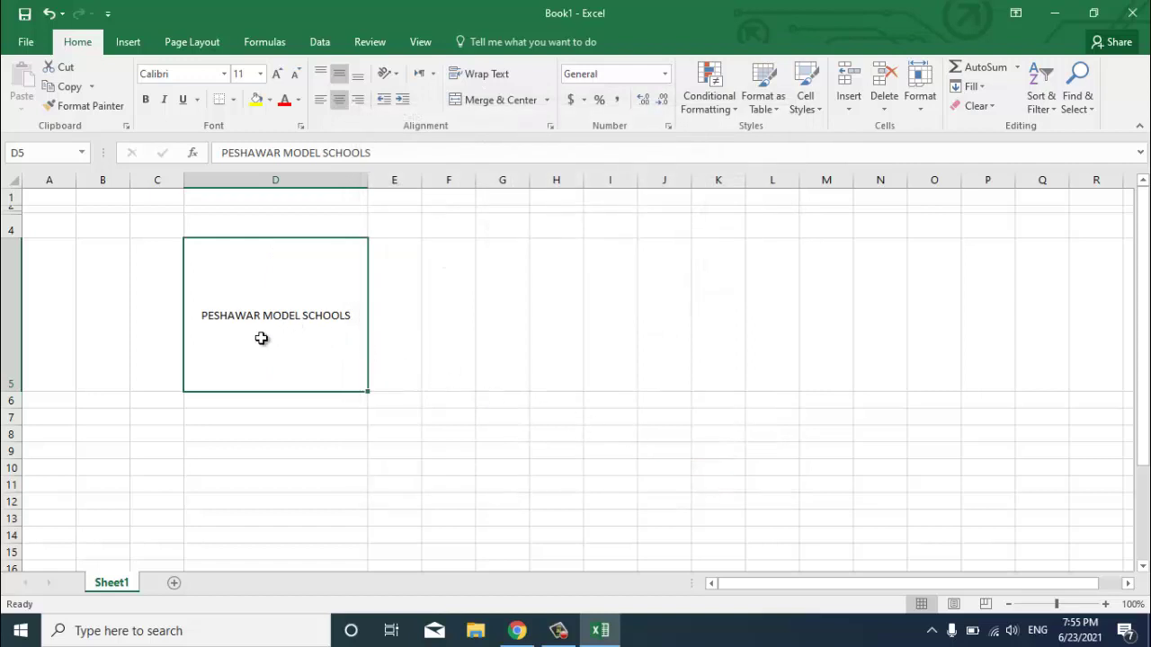
left_click_drag(13, 392, 10, 288)
left_click(295, 272)
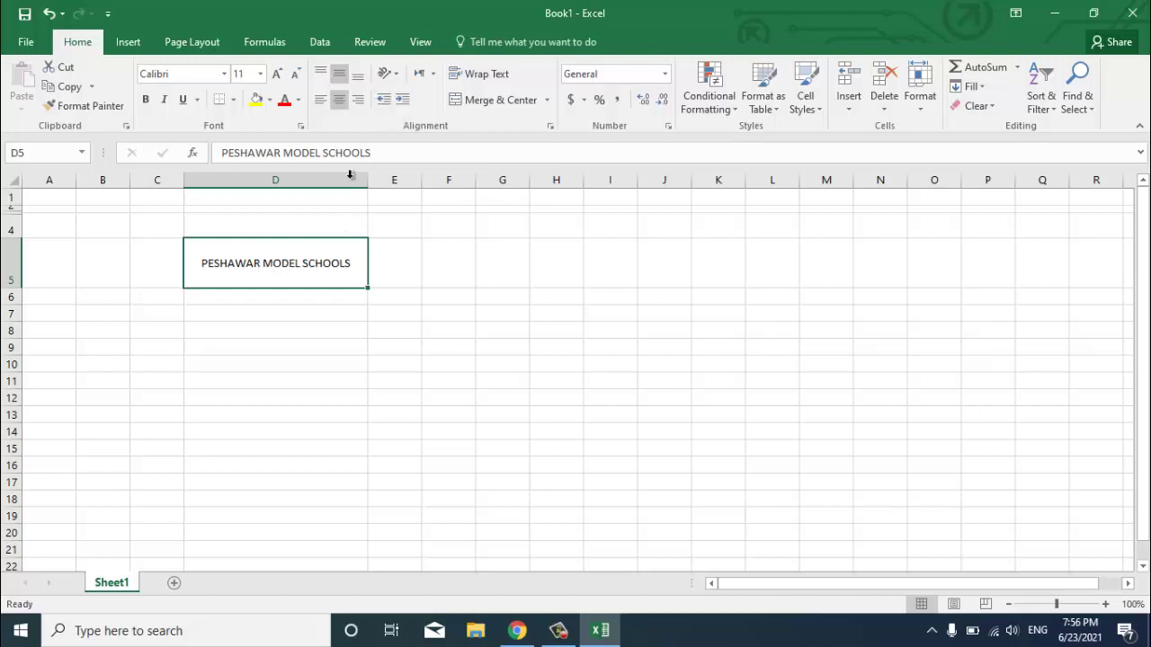
Try increasing and decreasing the indent of the D5 text by several levels, and center it horizontally again
left_click(402, 101)
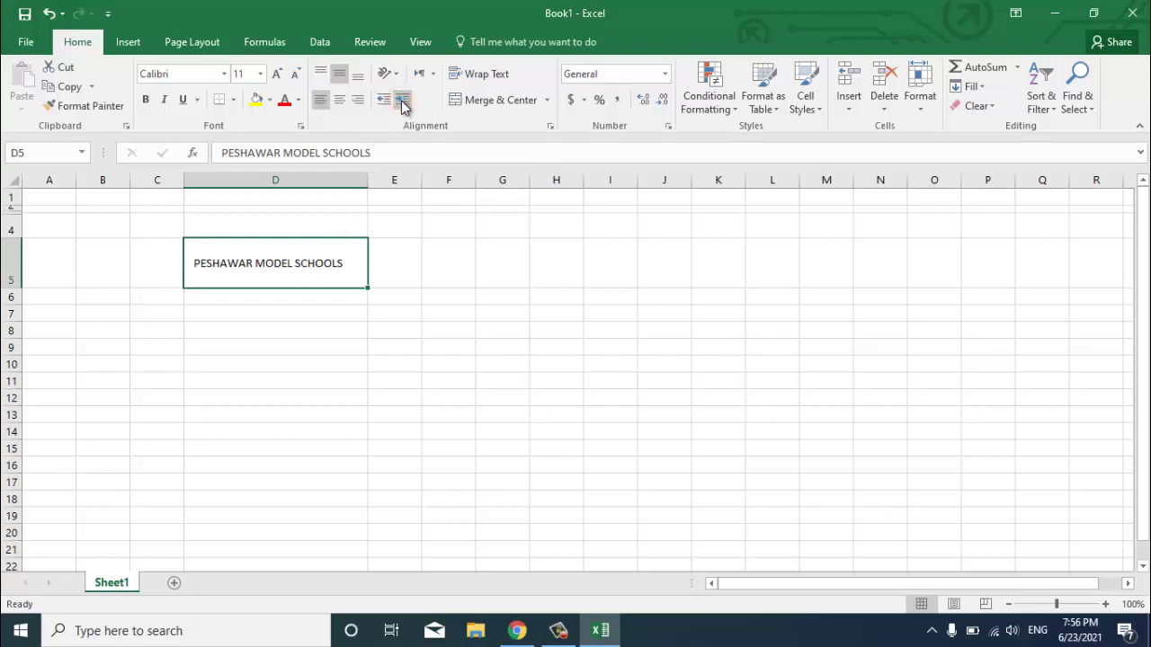
left_click(384, 101)
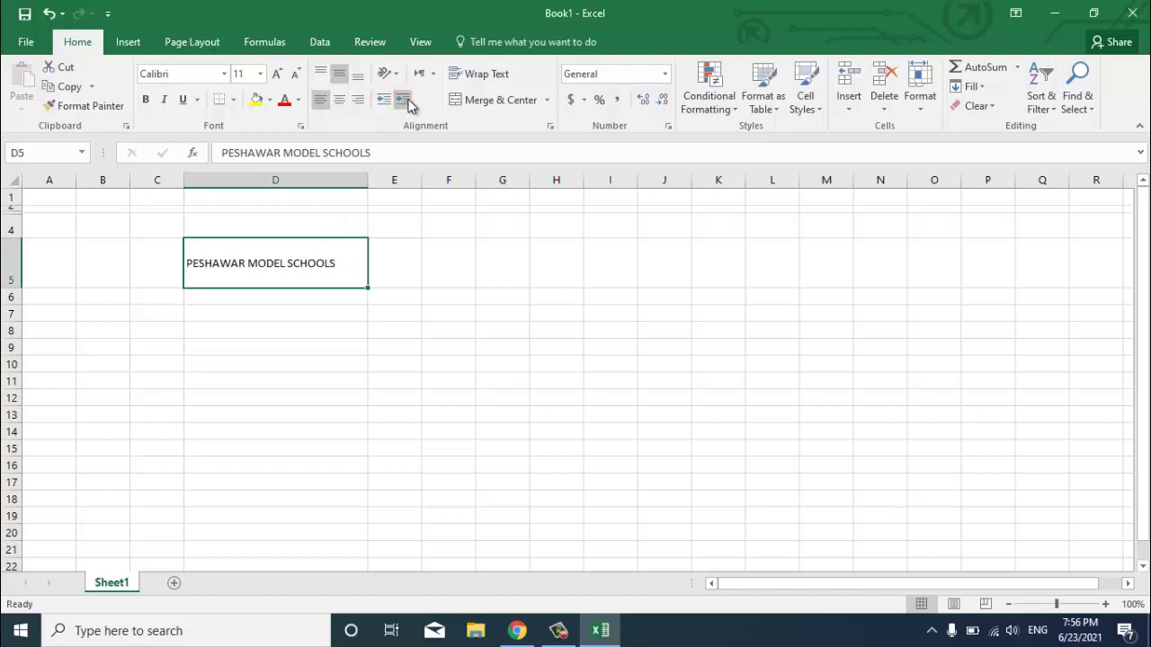
left_click(402, 101)
left_click(403, 101)
left_click(403, 100)
left_click(403, 101)
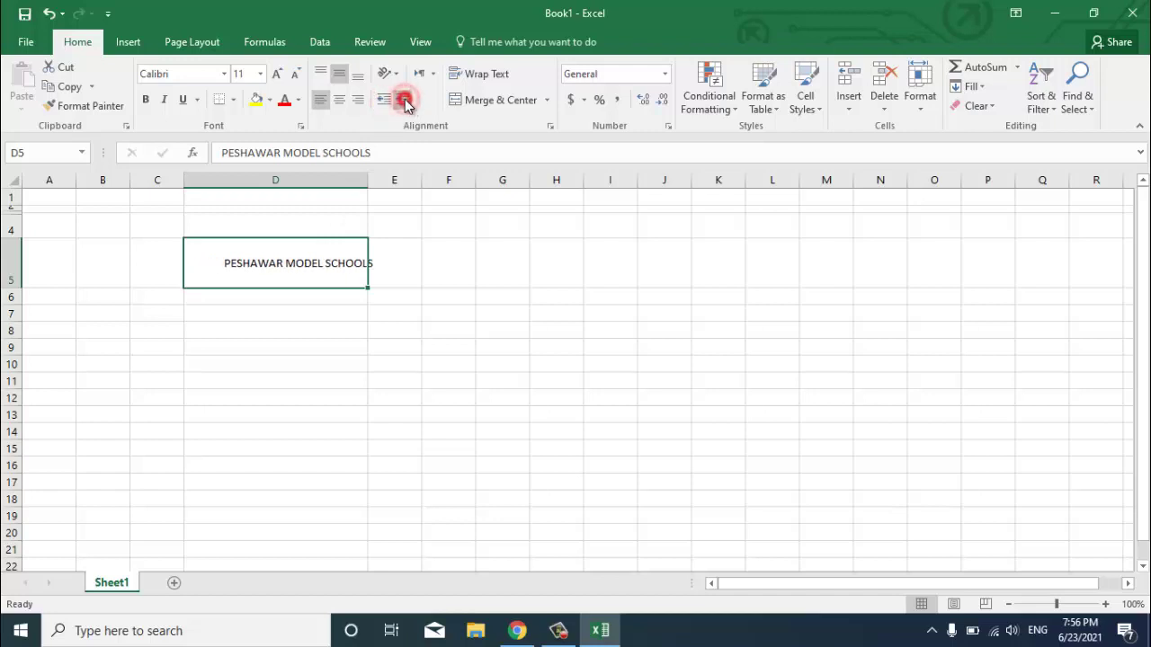
left_click(387, 104)
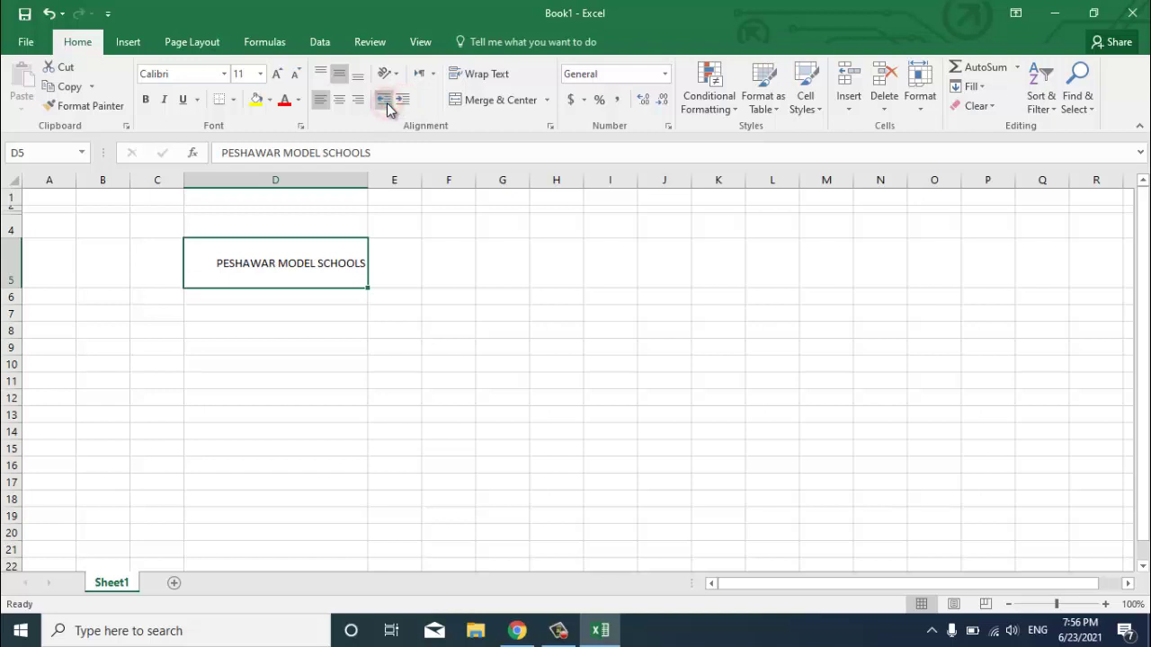
left_click(386, 103)
left_click(386, 103)
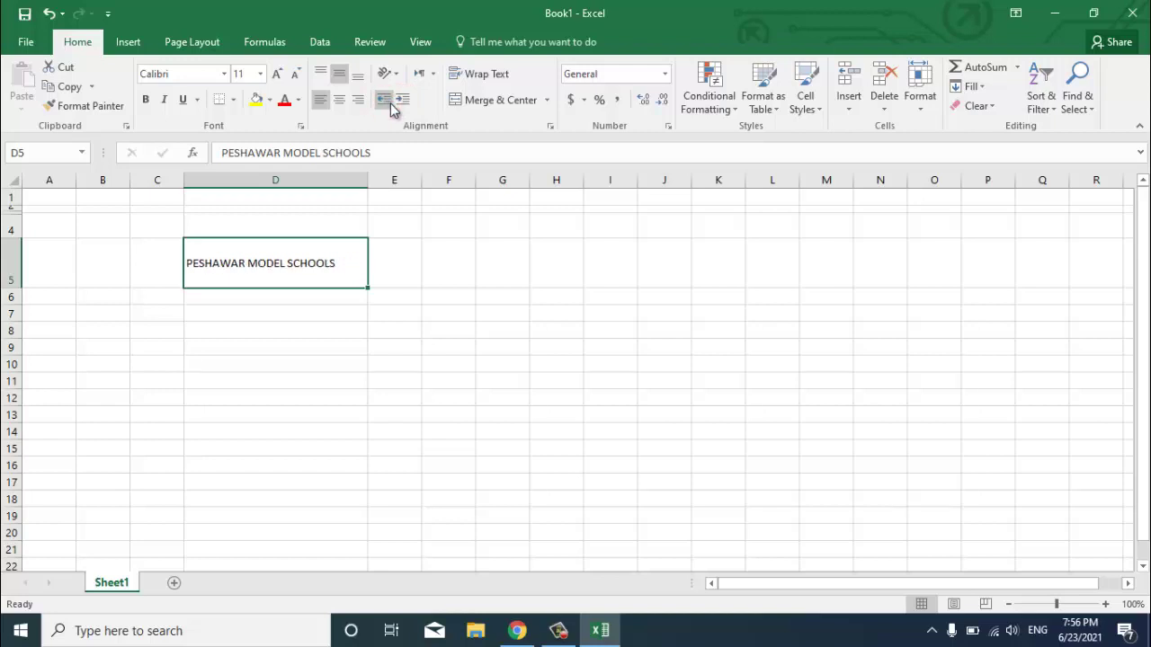
left_click(339, 100)
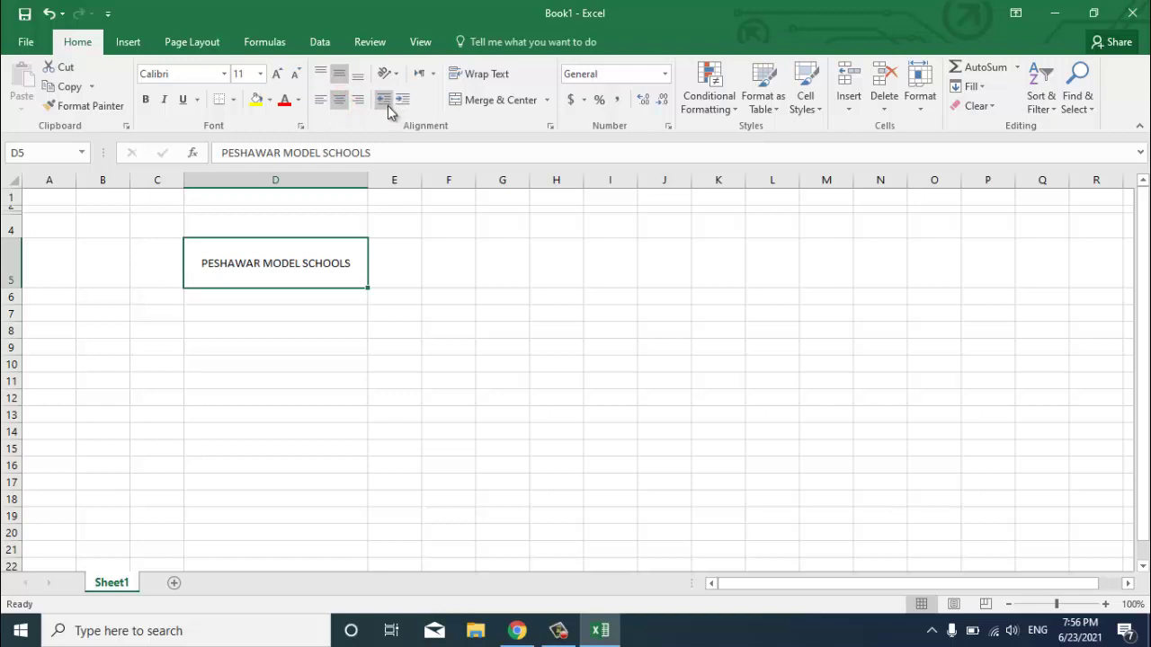
Try decreasing and increasing the indent once more on the centered D5 text
left_click(387, 104)
left_click(401, 102)
left_click(402, 104)
left_click(383, 102)
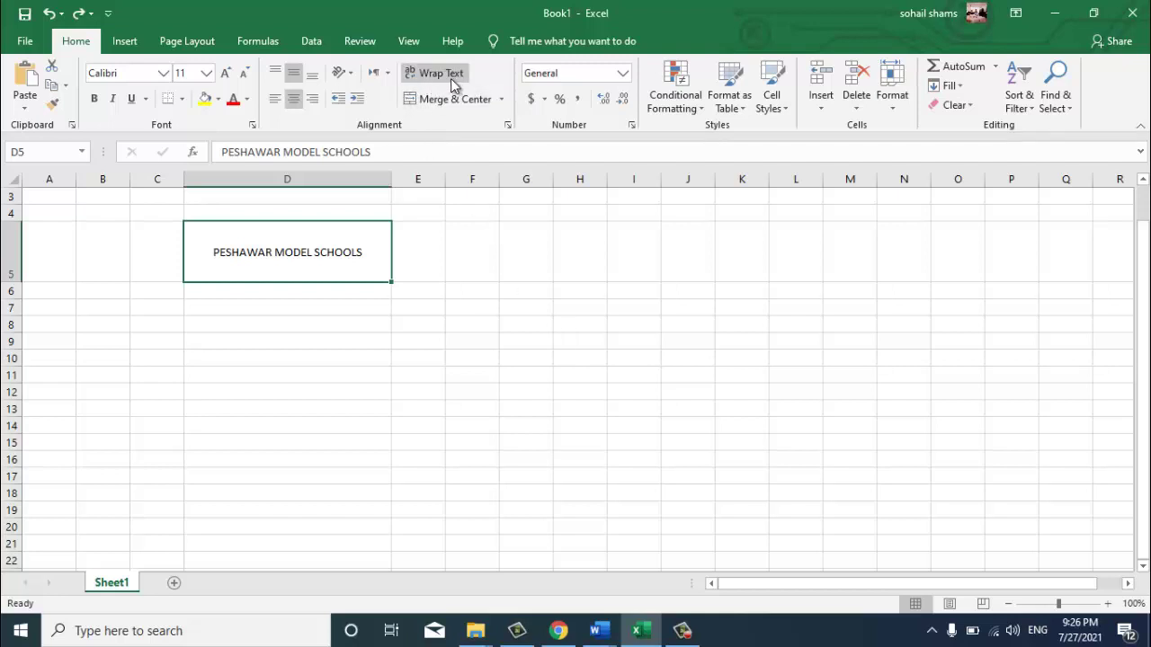
Enter "this is an apple" in cell G10
left_click(523, 353)
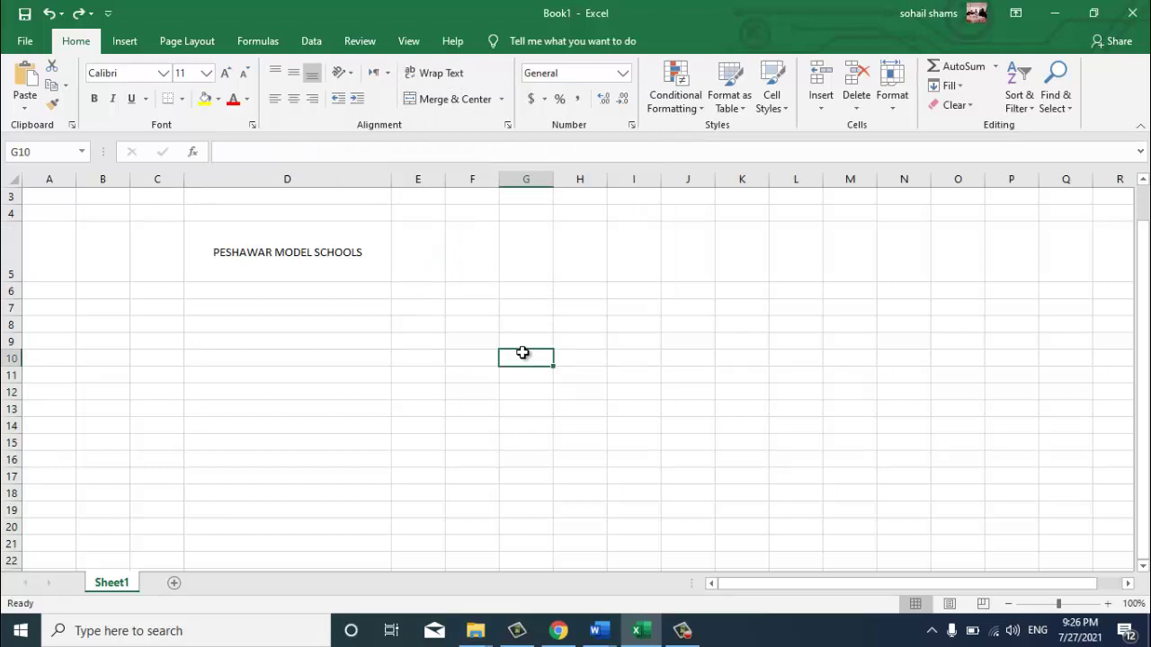
type("this")
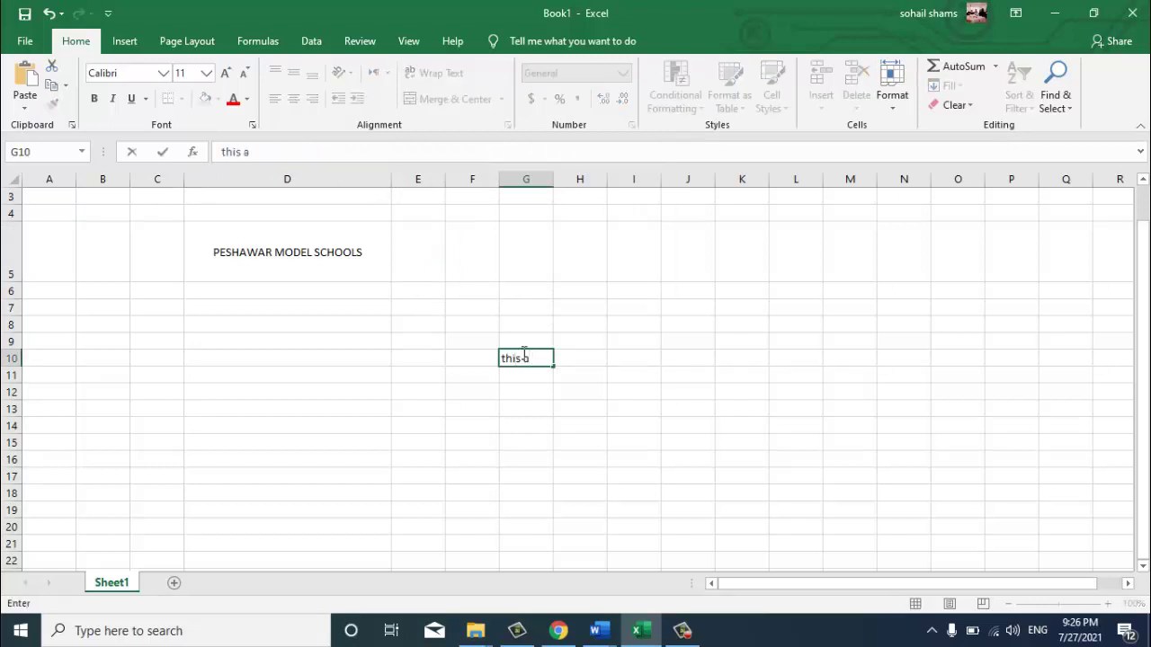
type(" is an")
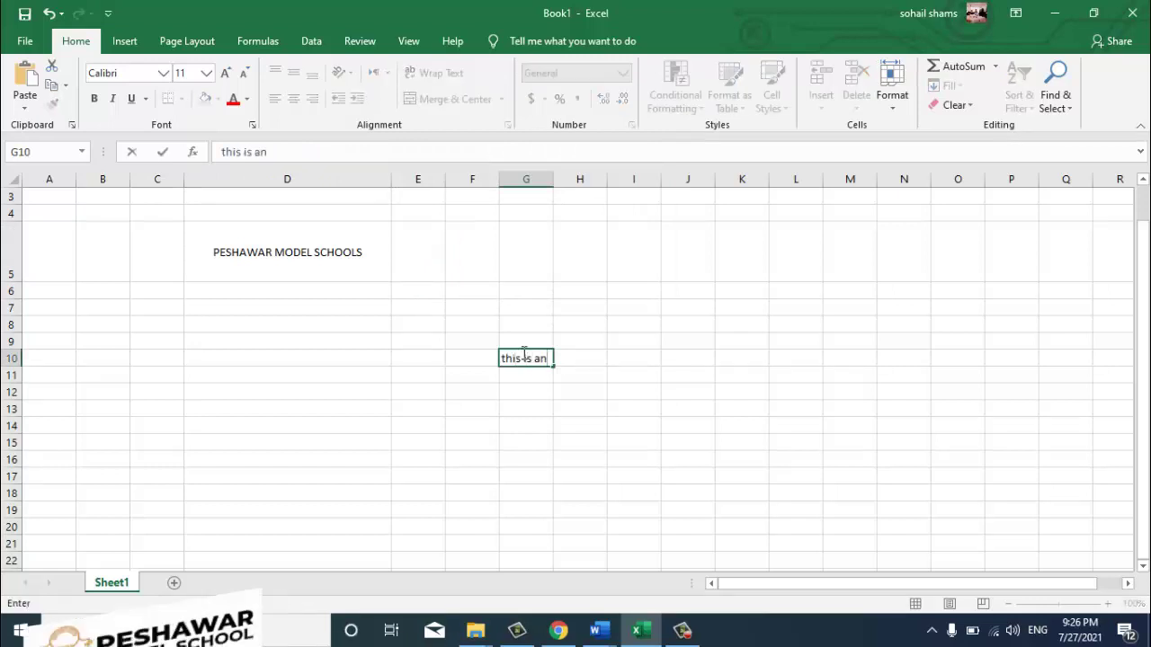
type("ap")
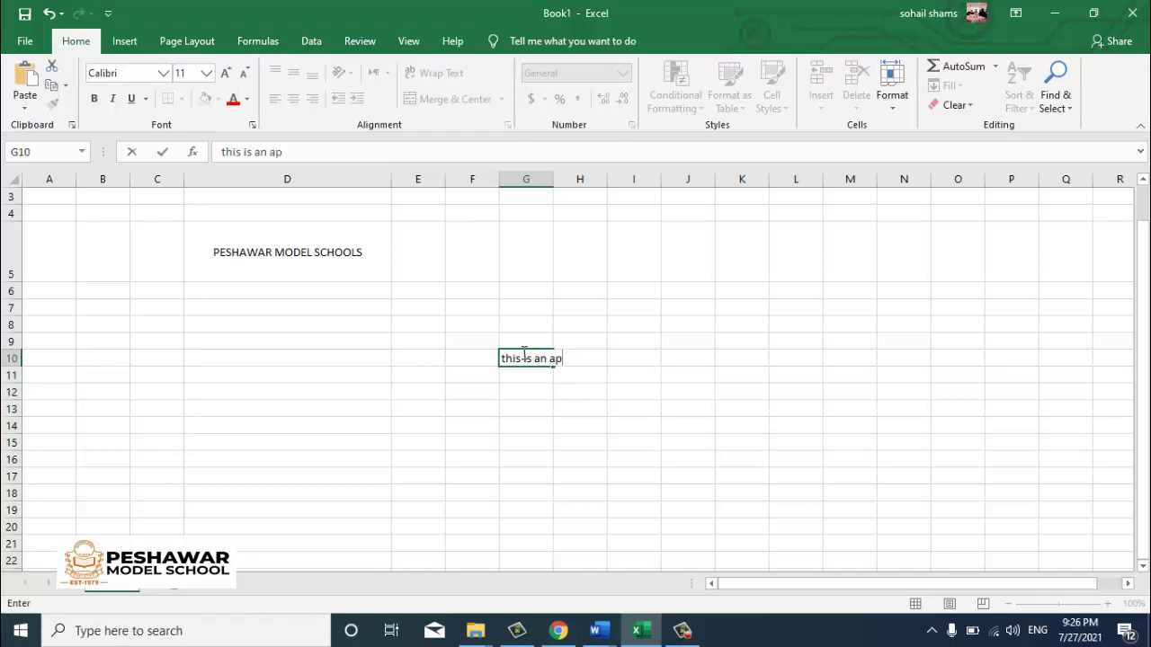
type("ple")
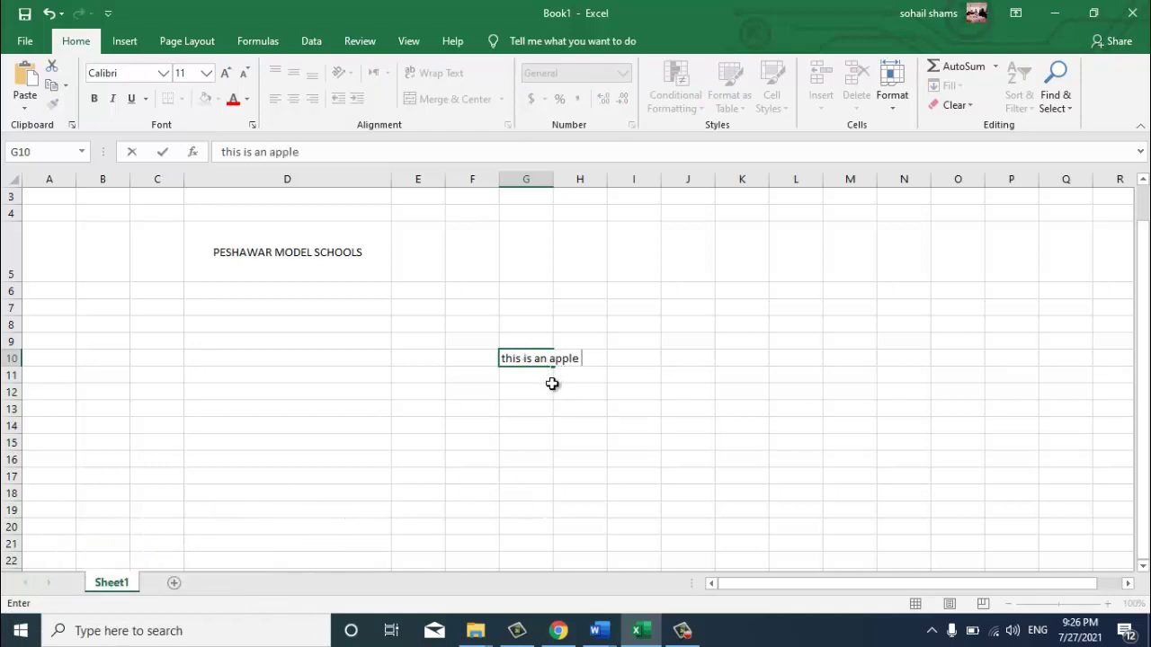
left_click(551, 391)
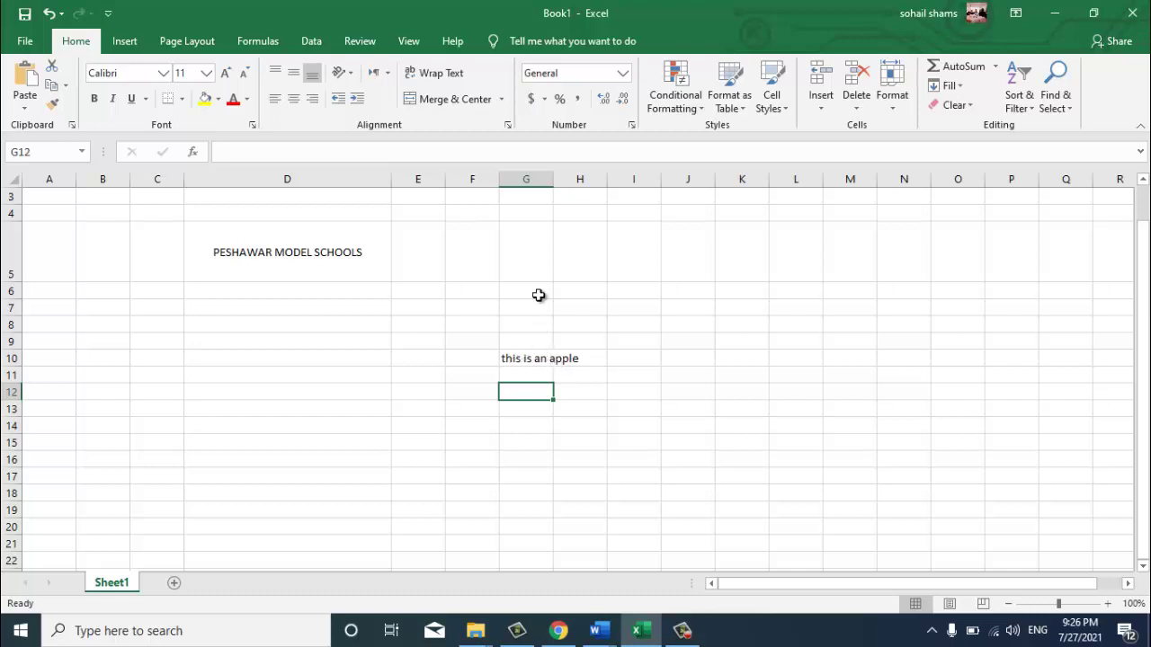
Enter "school" in cell H10, directly beside the text in G10
left_click(507, 358)
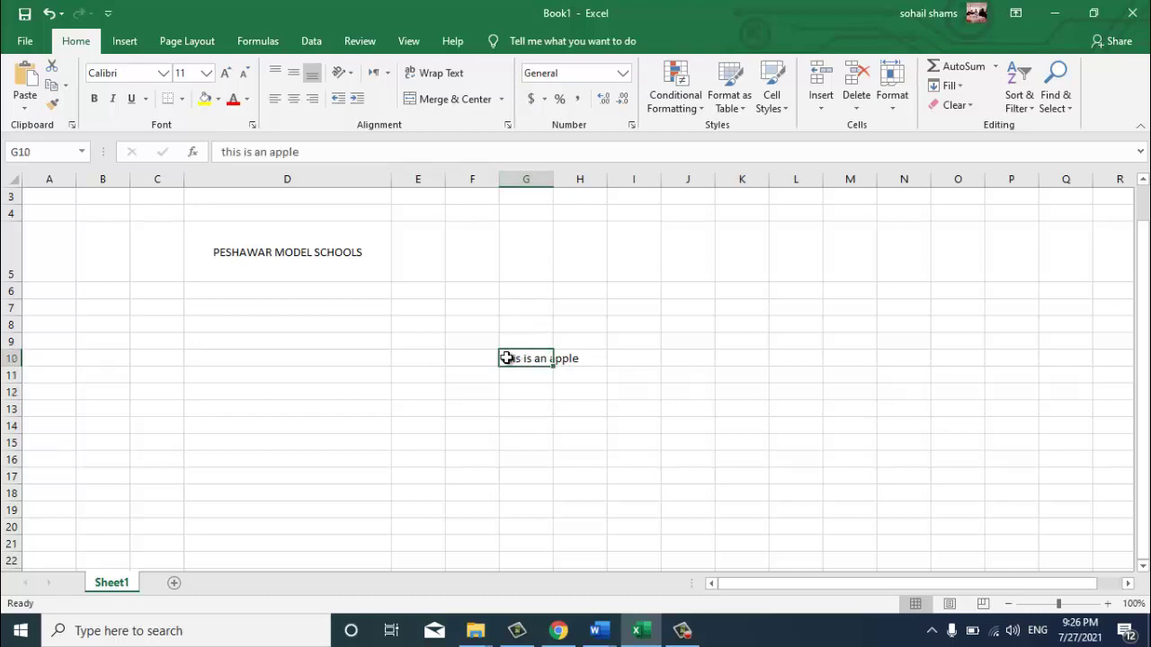
left_click(579, 357)
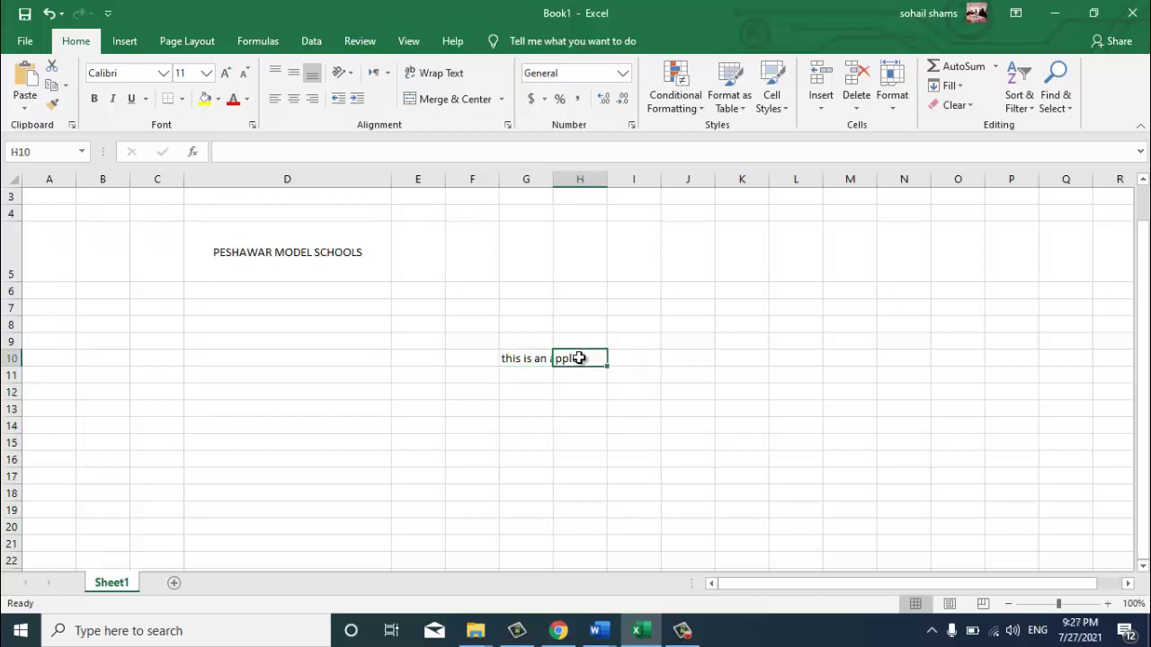
type("school")
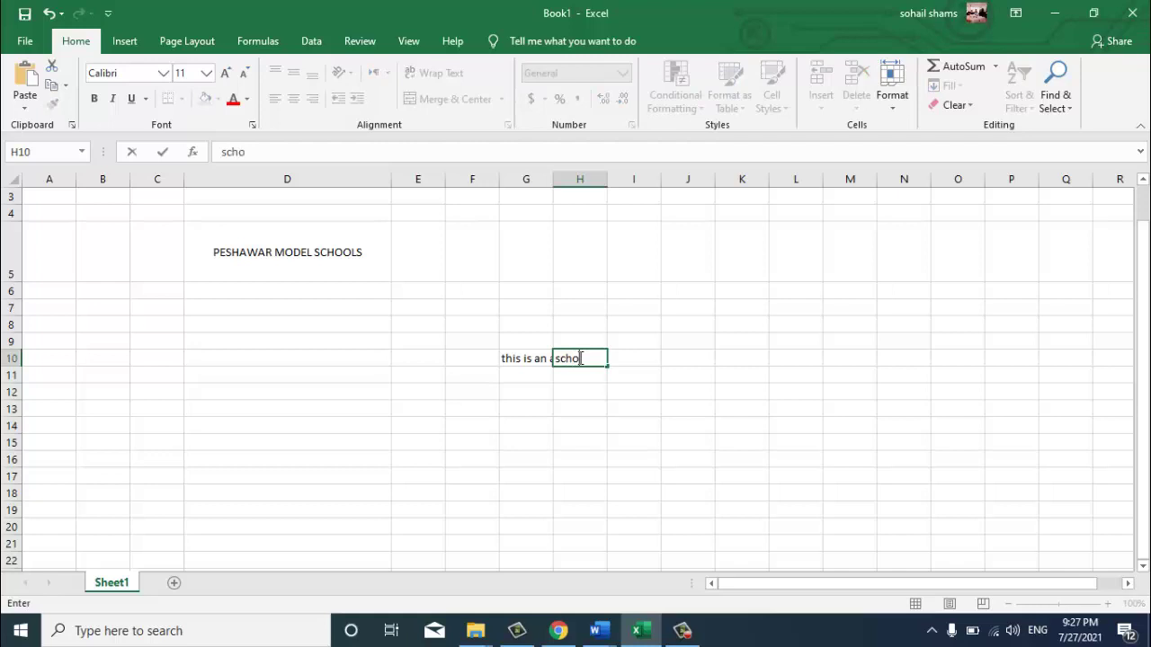
left_click(620, 407)
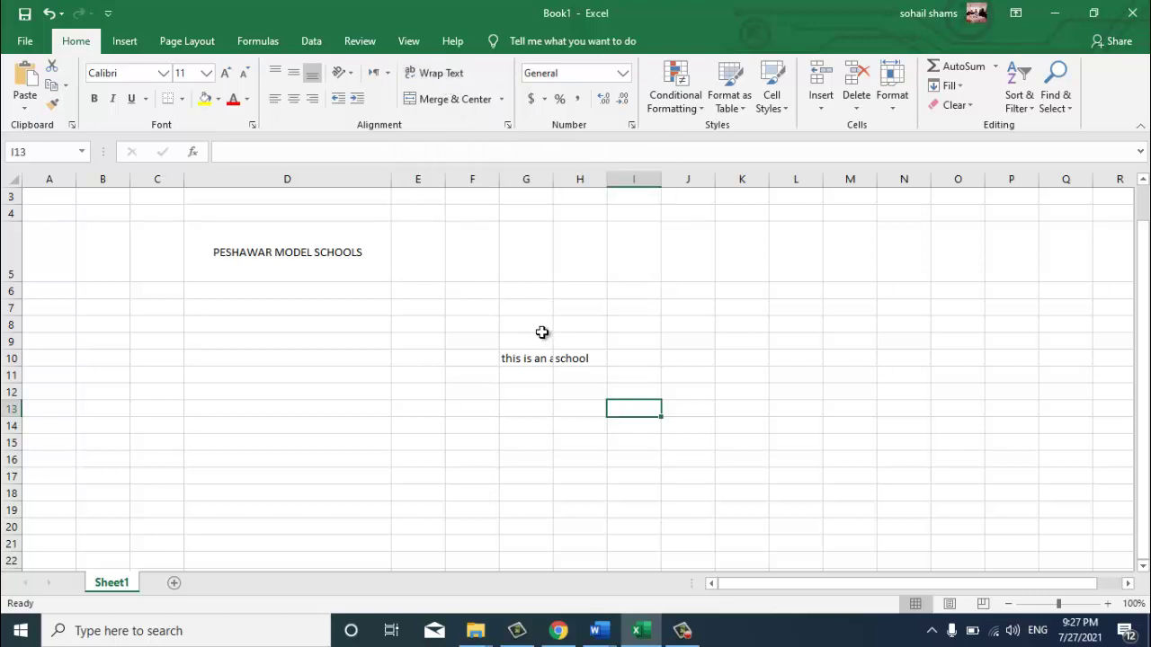
Apply Wrap Text to cell G10, whose text is cut off by the neighbouring cell
left_click(524, 358)
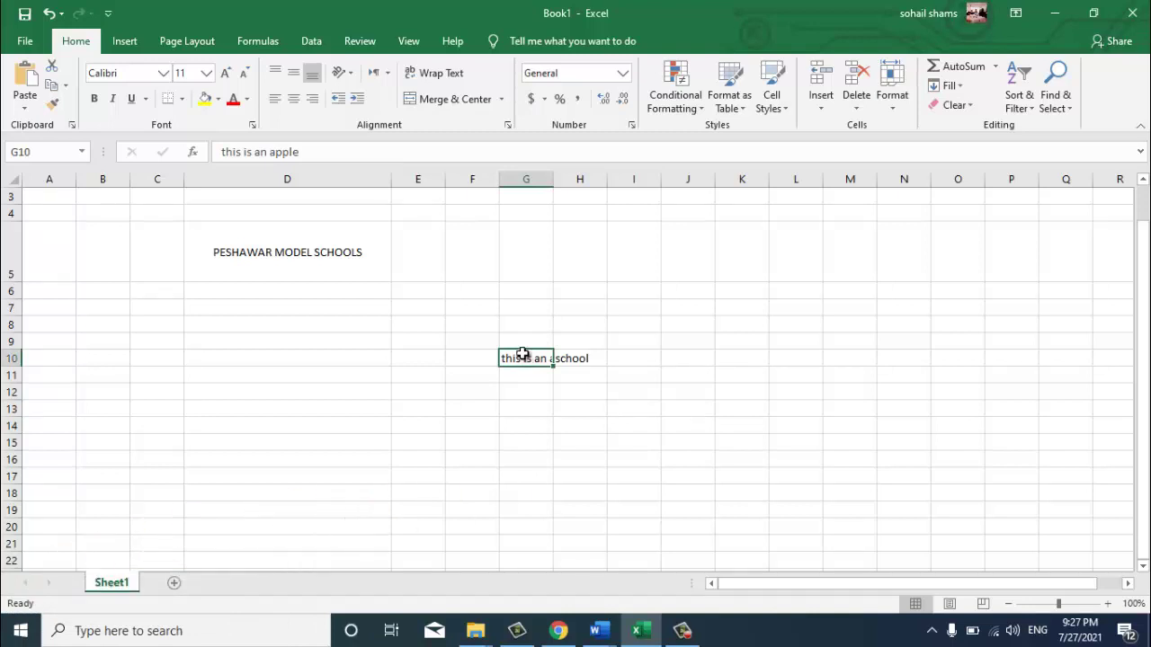
left_click(449, 89)
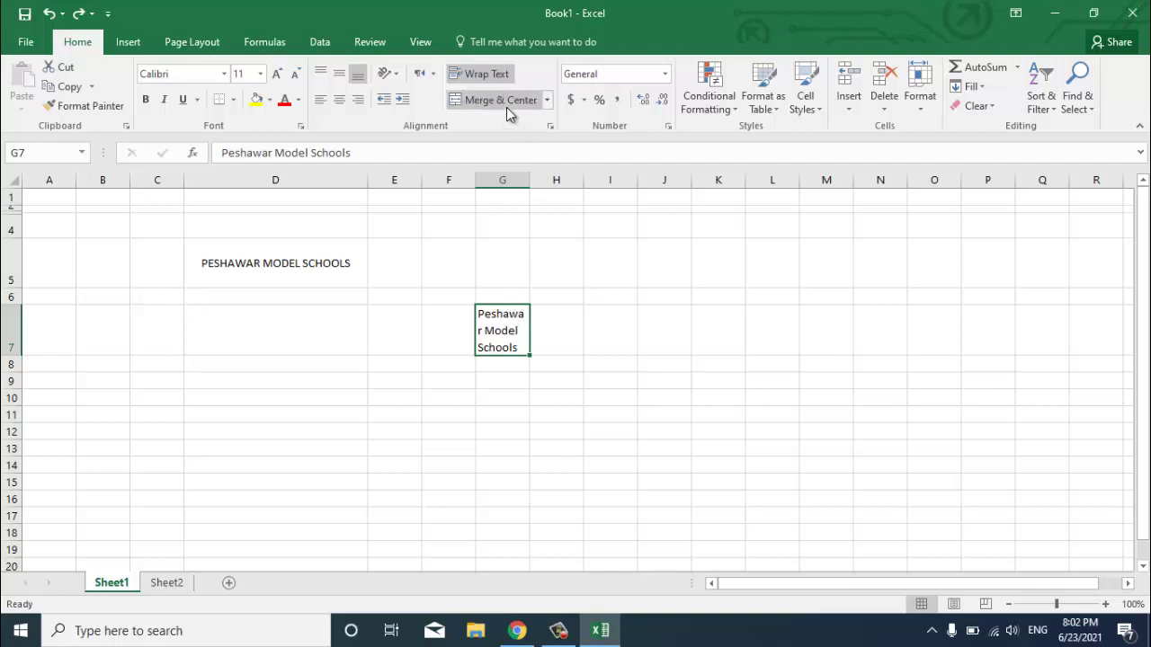
Merge and center the empty range F14:M16 into one large cell, and leave the merged cell selected
mouse_move(506, 107)
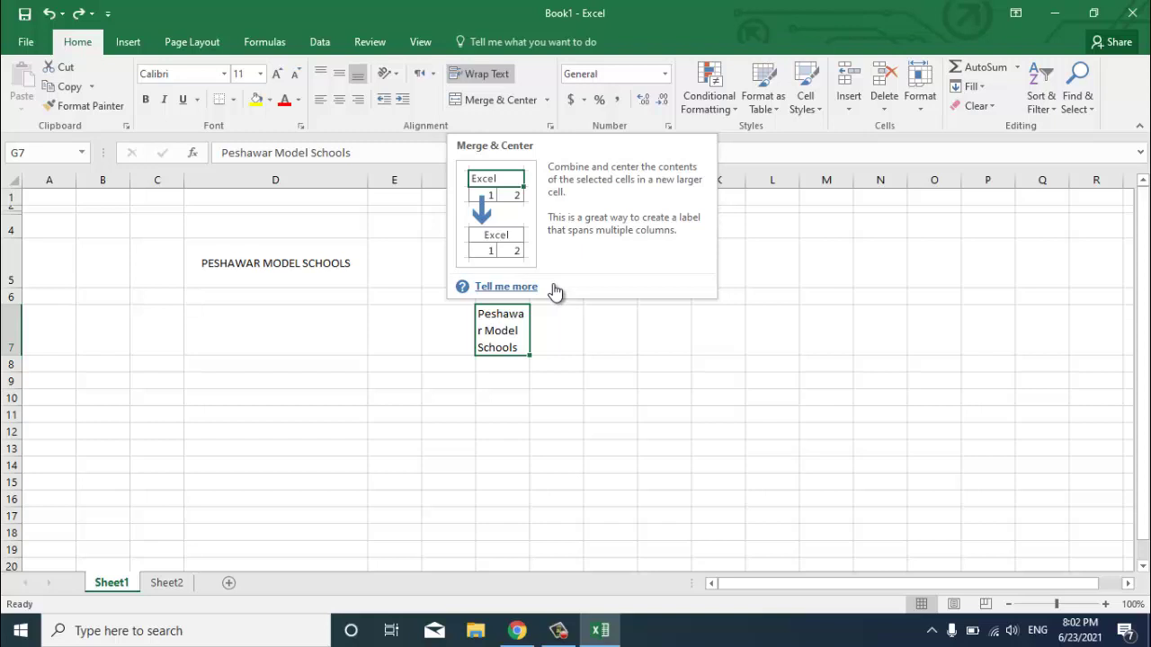
left_click(562, 443)
scroll(560, 438, "down", 2)
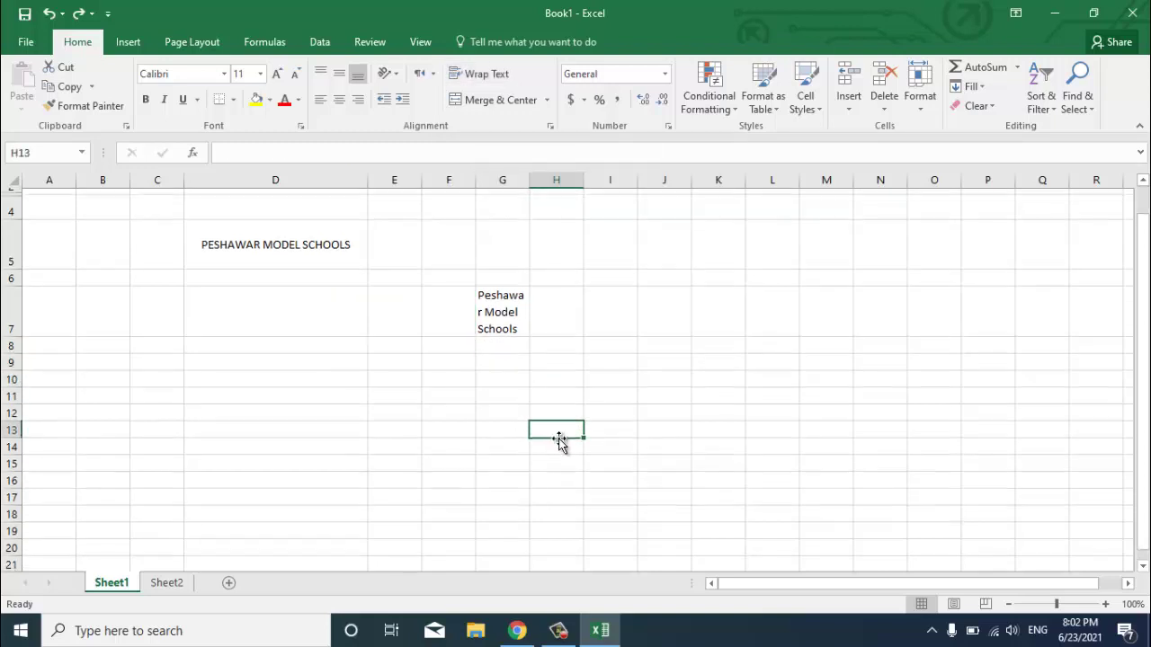
scroll(560, 440, "down", 1)
mouse_move(454, 246)
left_mouse_down()
mouse_move(604, 260)
mouse_move(796, 329)
mouse_move(886, 314)
mouse_move(912, 260)
mouse_move(563, 267)
mouse_move(463, 259)
mouse_move(457, 247)
left_mouse_up()
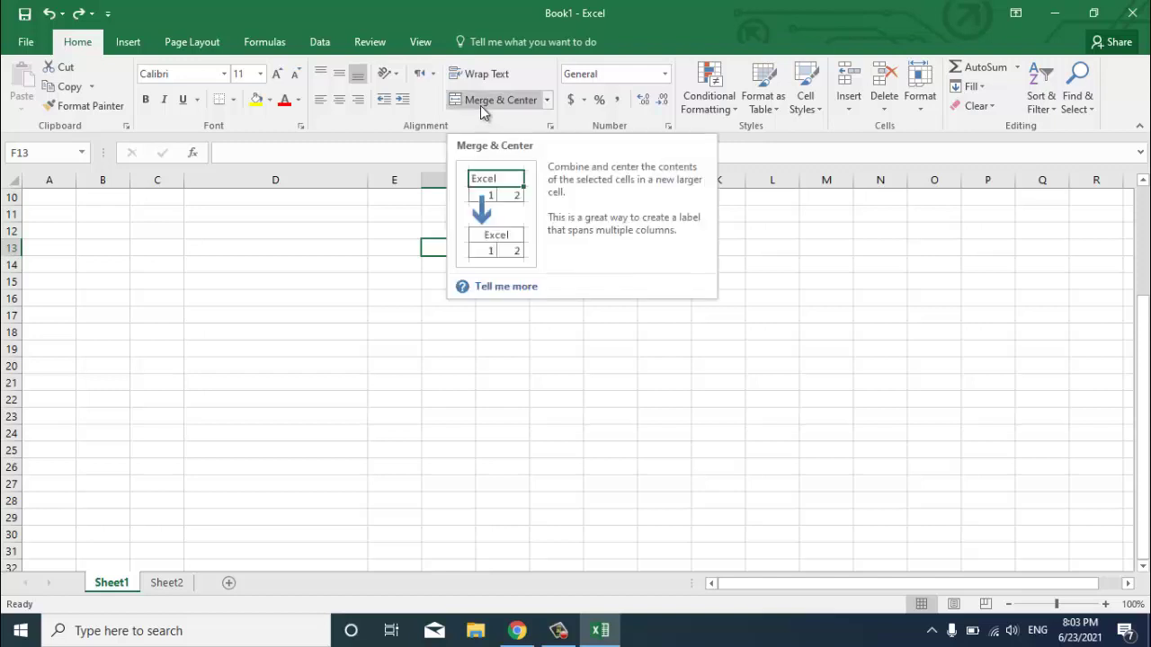
left_click(561, 379)
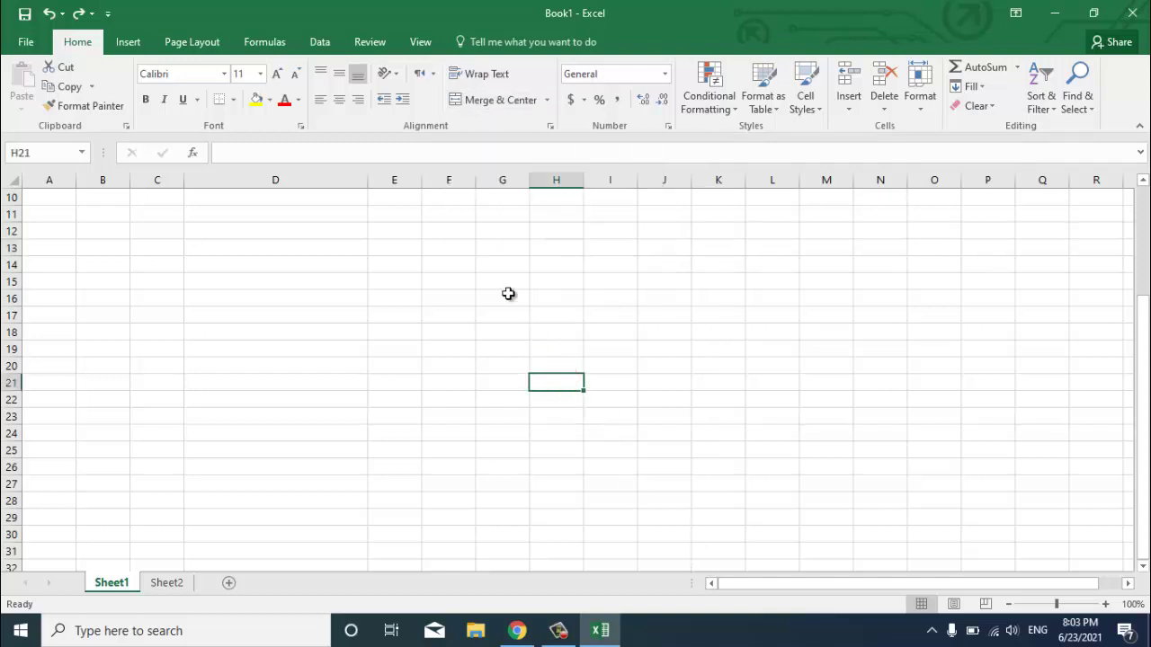
left_click(451, 264)
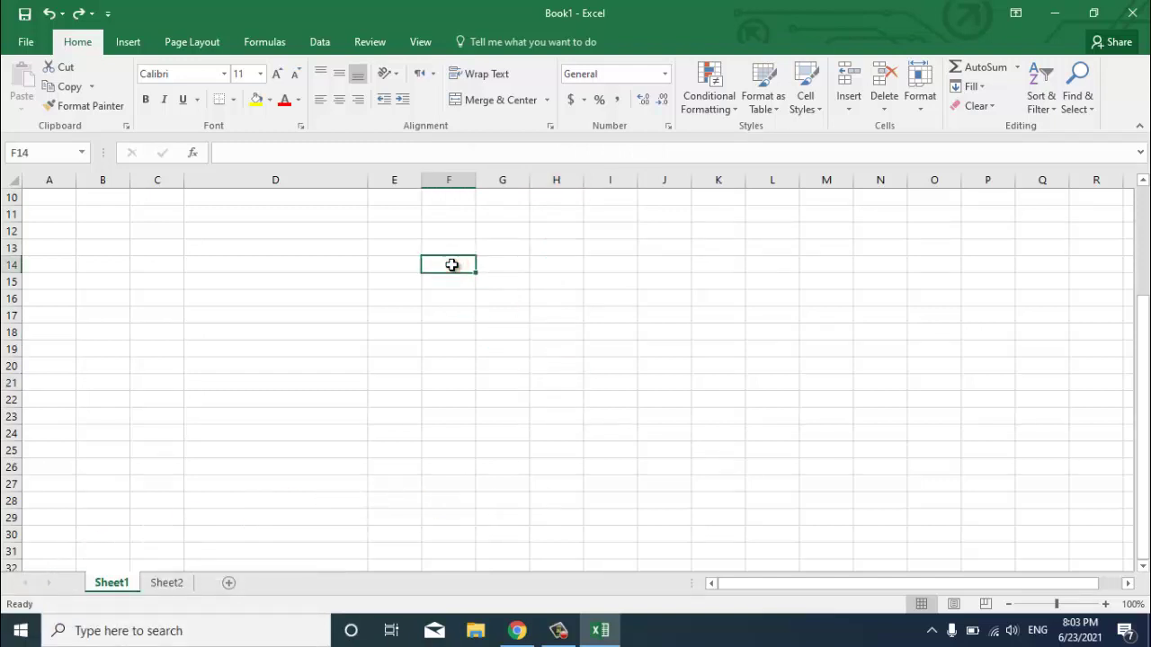
left_click(452, 264)
left_click_drag(454, 264, 815, 281)
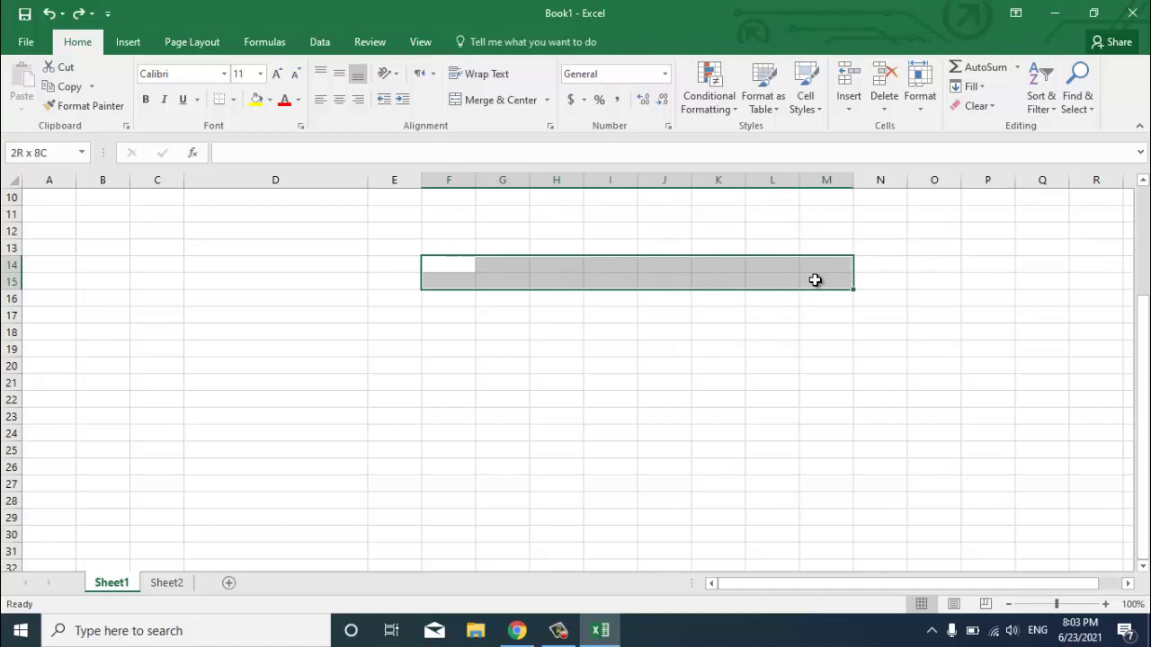
left_click_drag(815, 280, 814, 293)
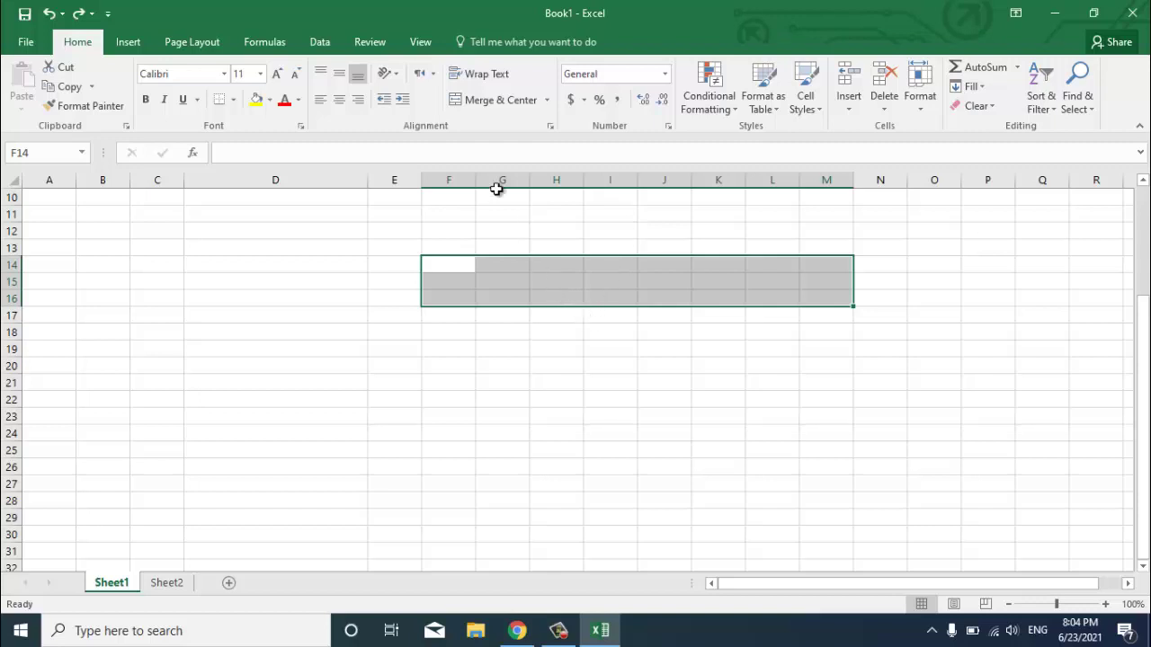
left_click(493, 102)
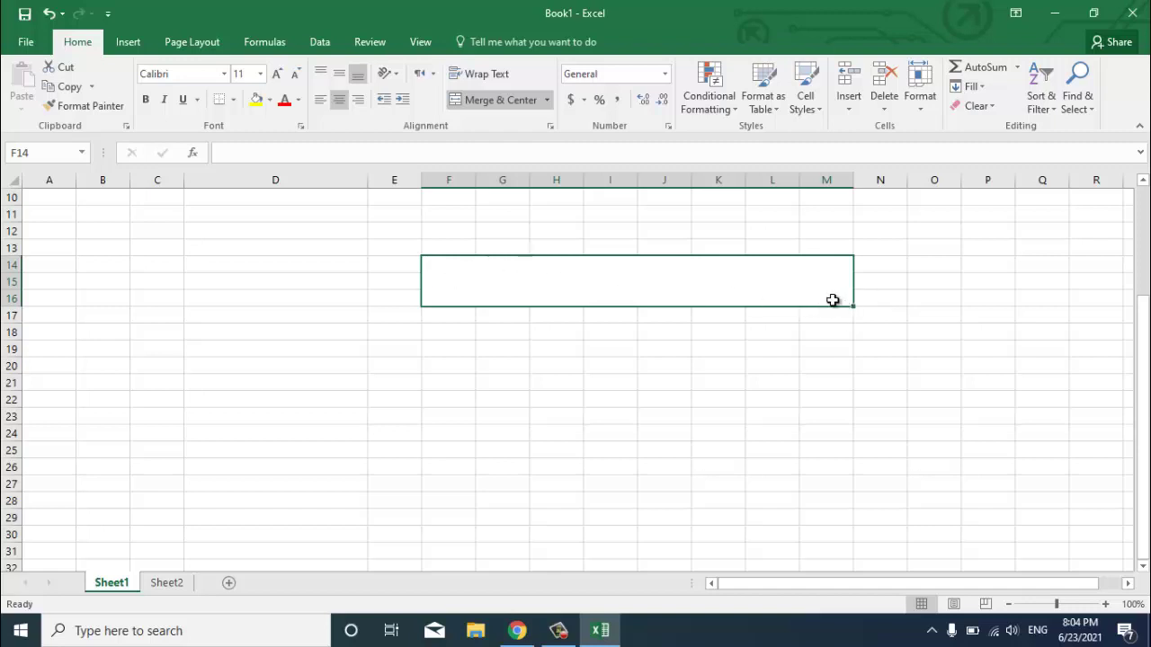
left_click(733, 333)
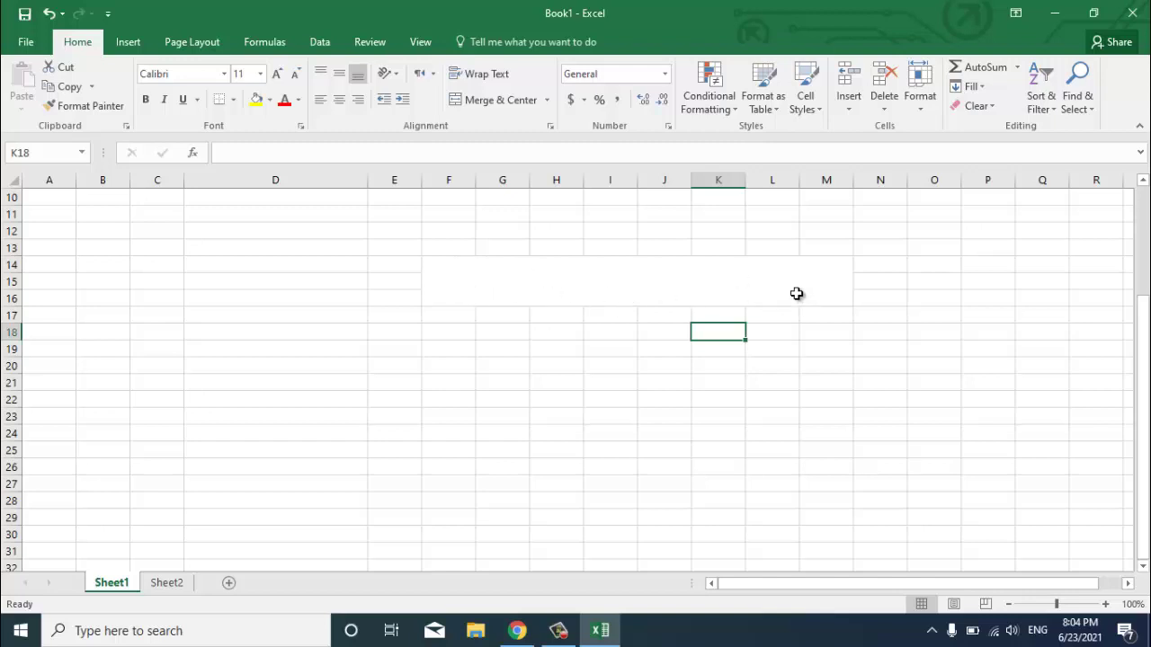
left_click(622, 290)
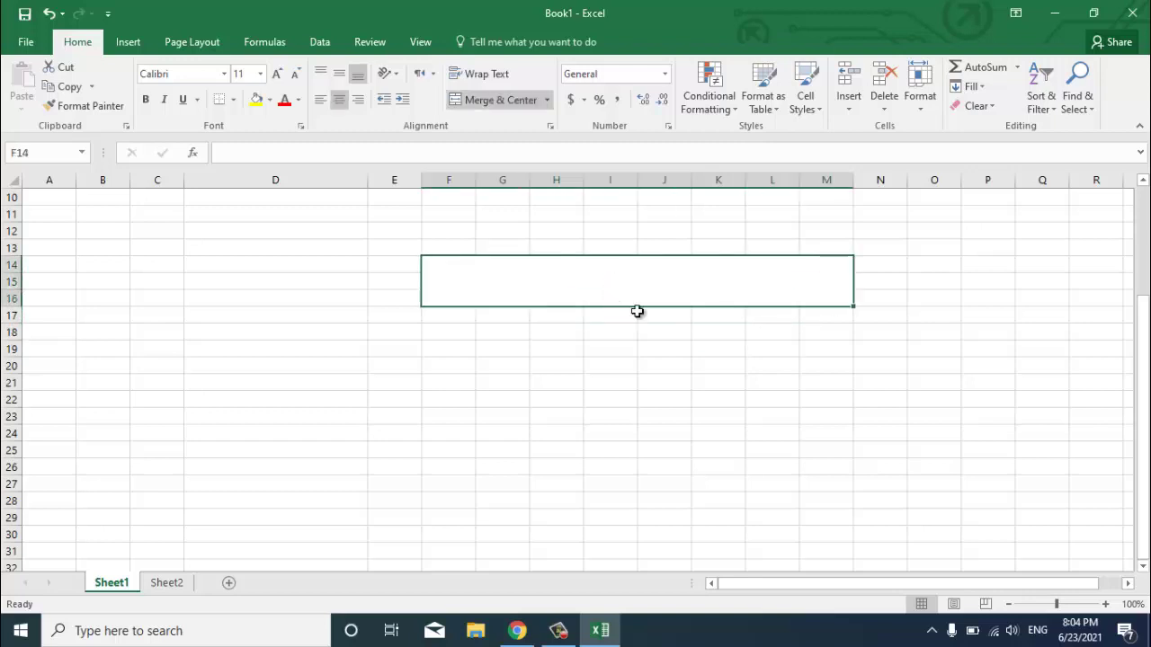